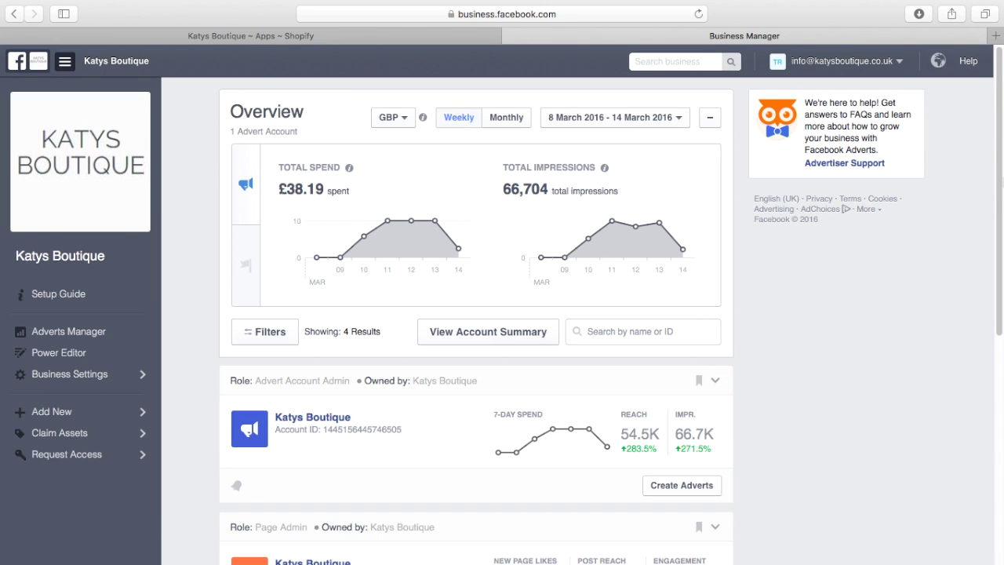
Step: Open the Katys Boutique product catalogue from the business overview and go to its product feeds
scroll(1001, 171, down, 1)
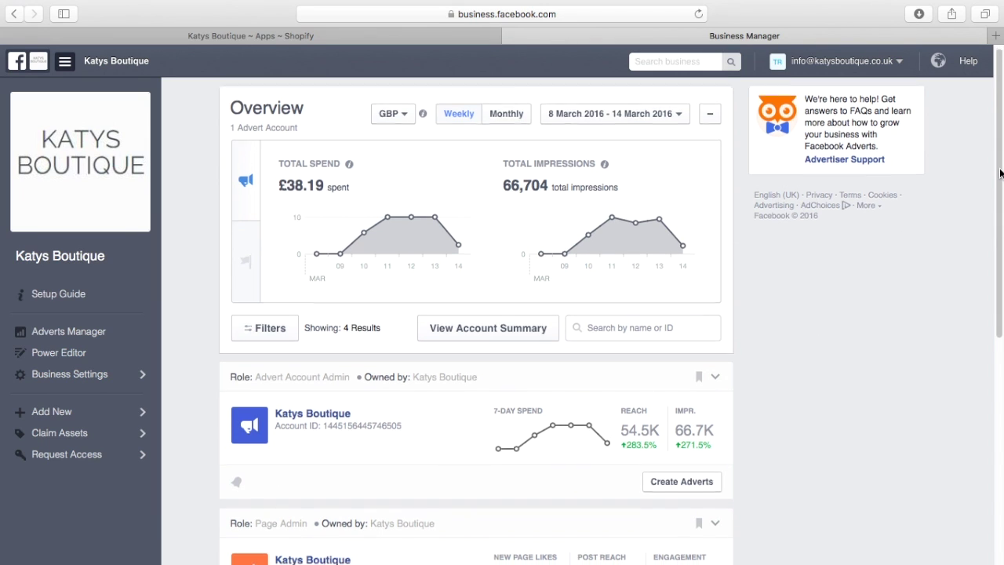
scroll(1000, 172, down, 5)
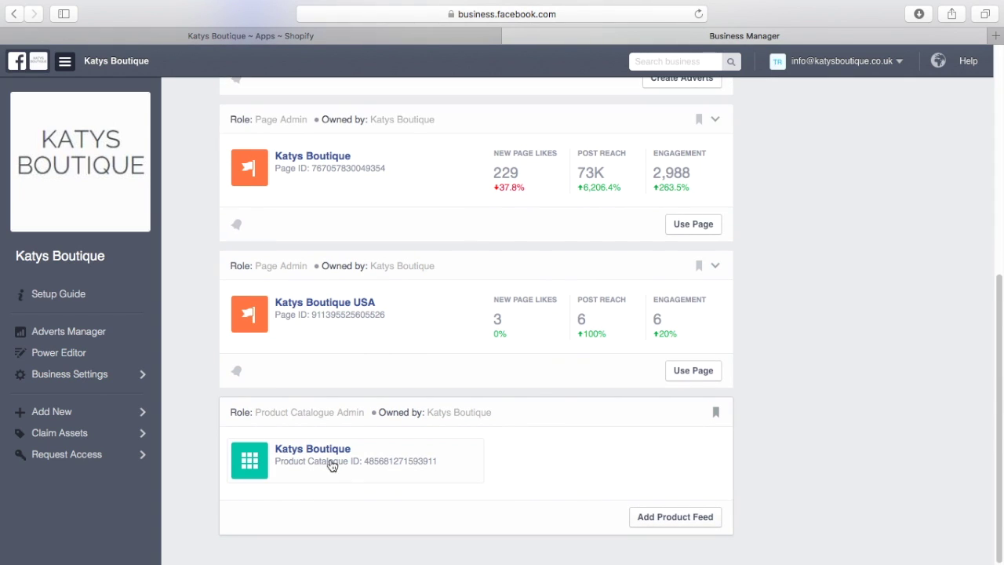
click(328, 449)
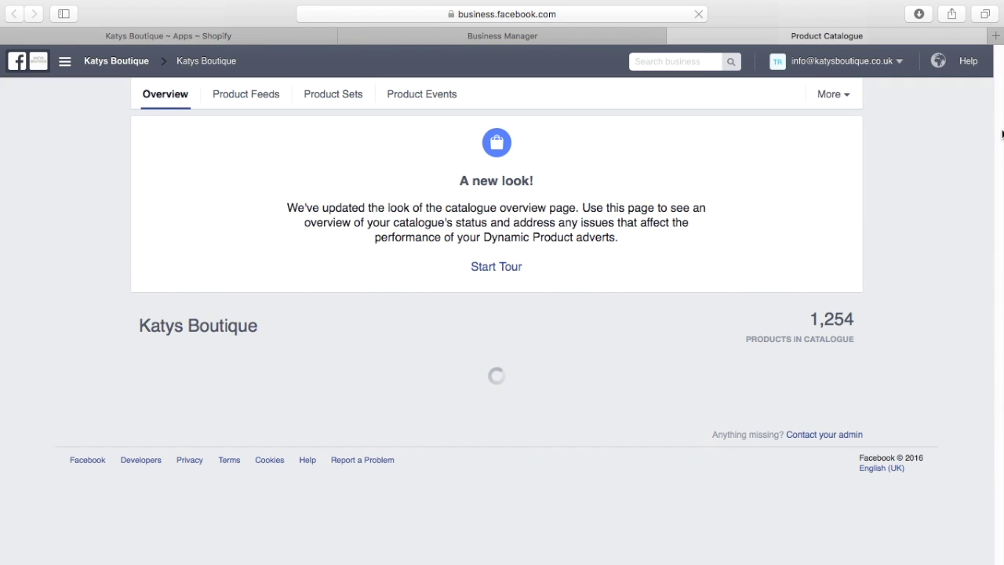
scroll(1001, 132, down, 5)
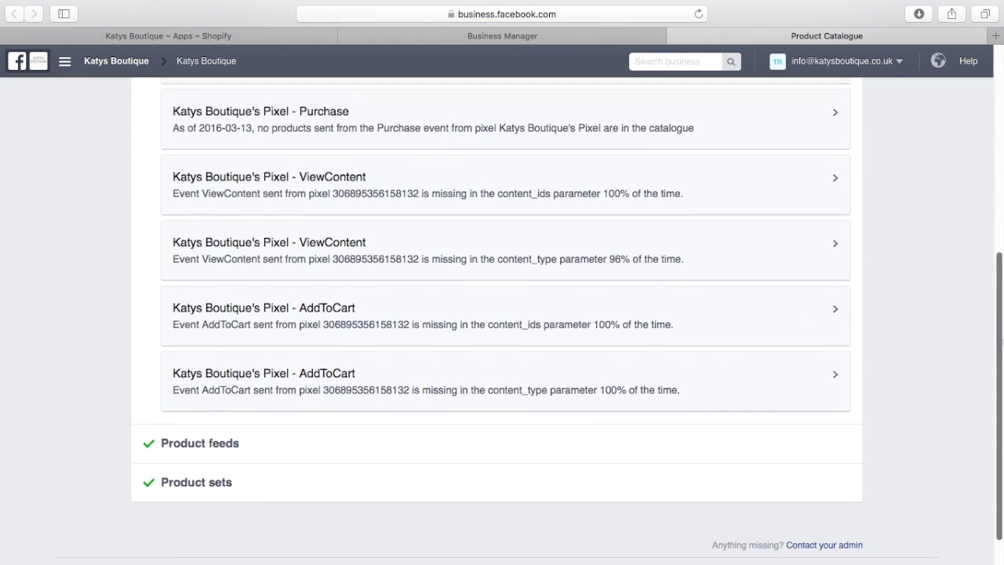
scroll(497, 314, up, 5)
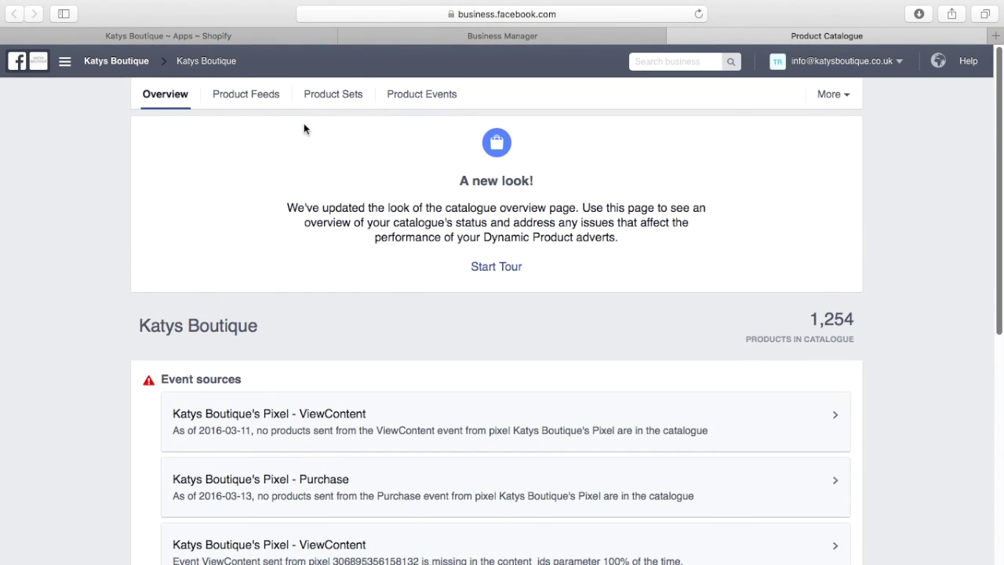
click(250, 97)
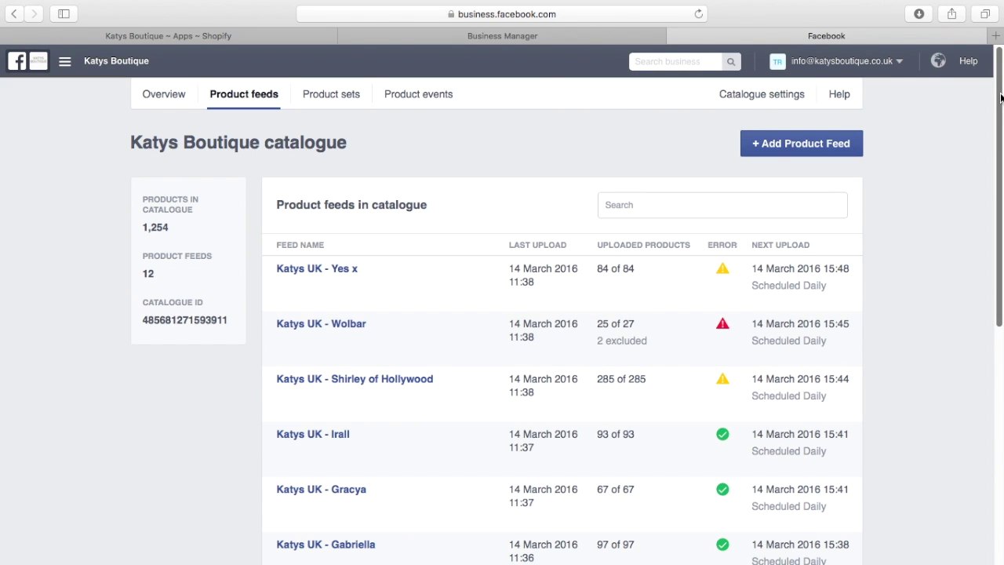
Step: Review the catalogue's product feeds, checking each feed's last upload, uploaded products, error status and next scheduled upload
scroll(1000, 97, down, 7)
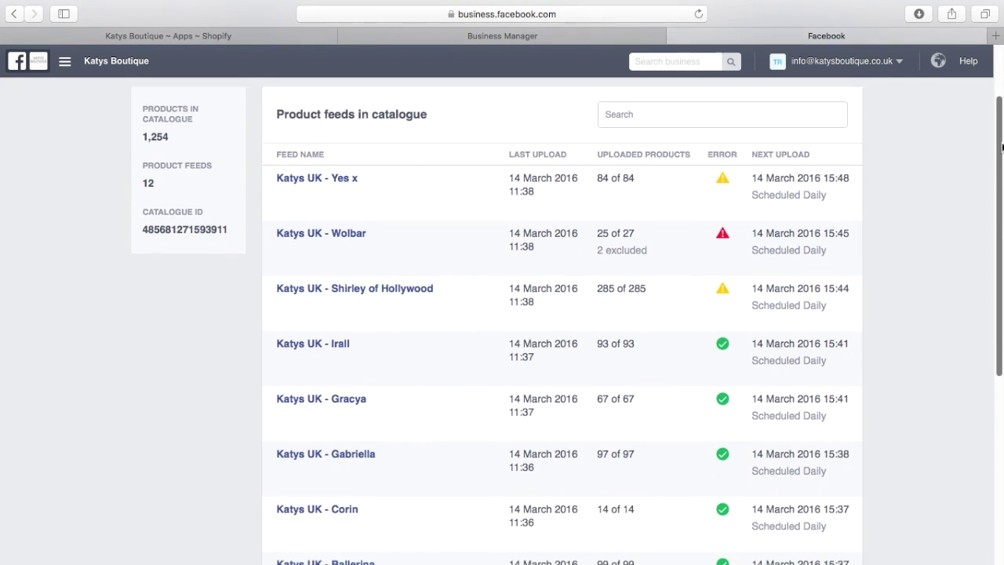
scroll(561, 321, down, 4)
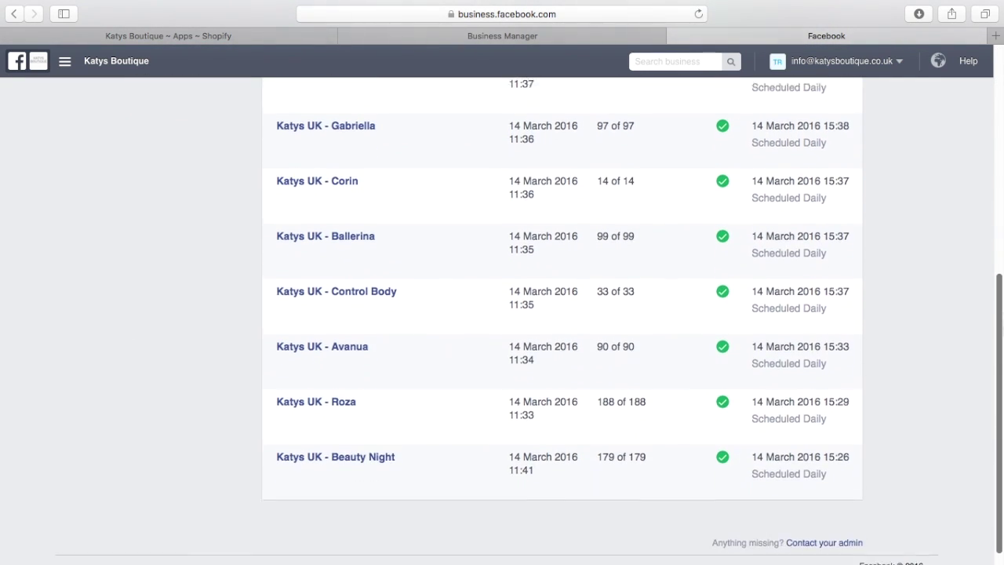
scroll(561, 320, up, 10)
scroll(561, 321, down, 3)
scroll(772, 172, up, 2)
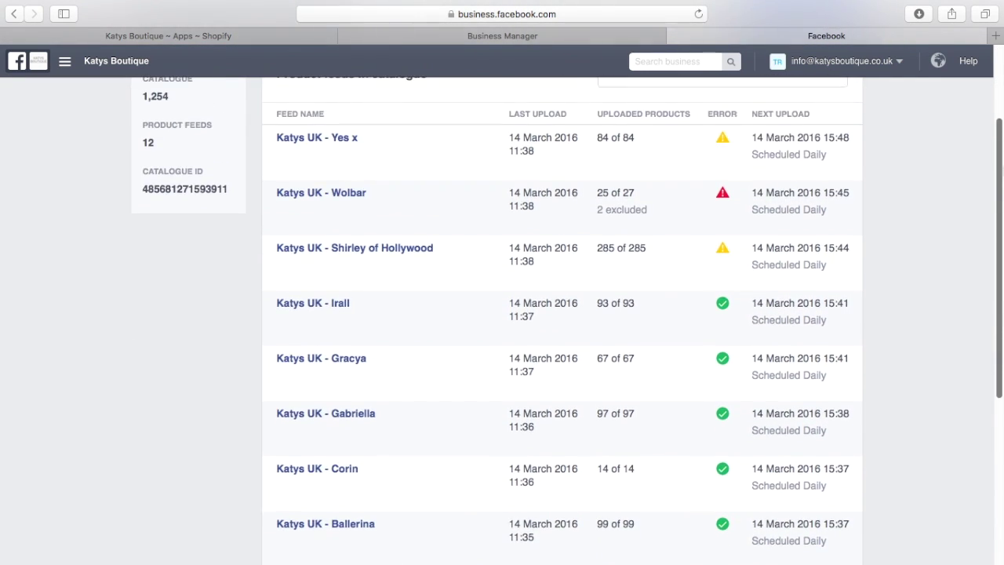
drag(996, 186, 1001, 97)
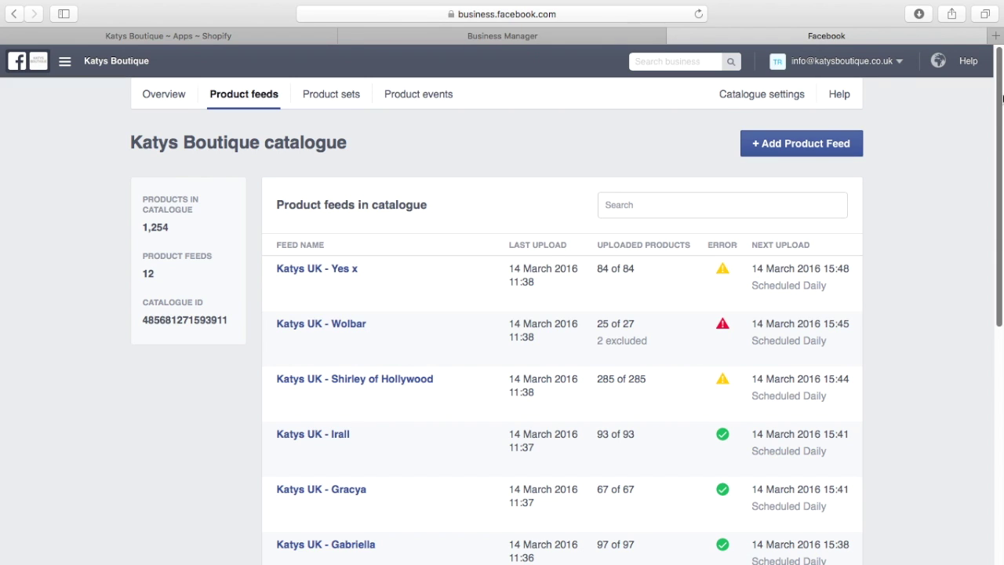
scroll(1002, 97, down, 8)
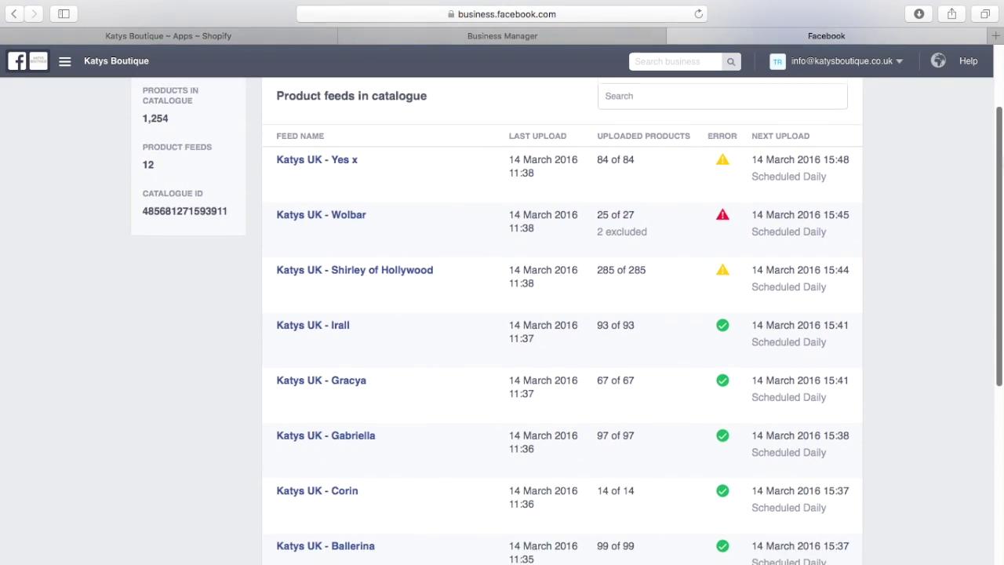
scroll(1001, 324, down, 3)
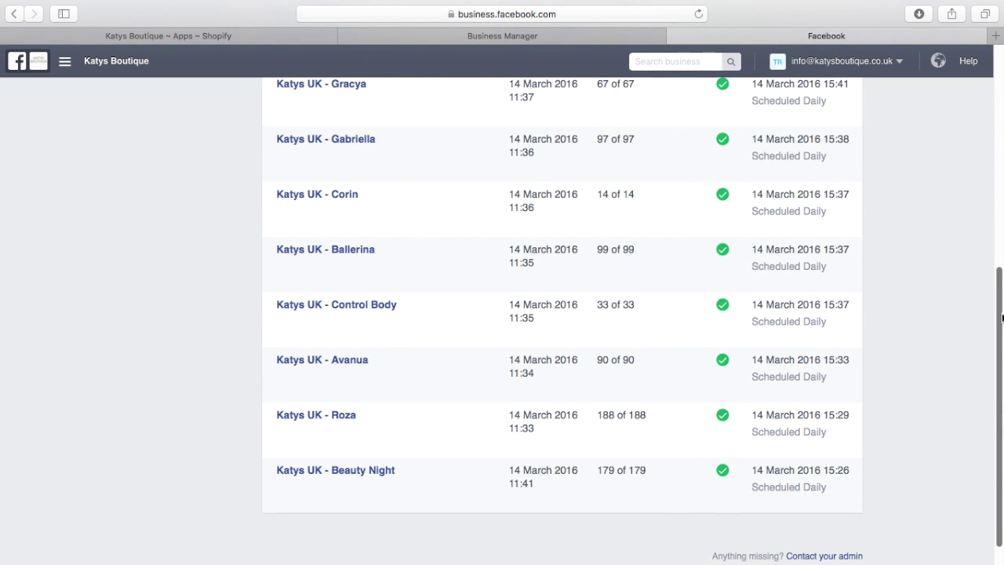
scroll(1002, 318, up, 2)
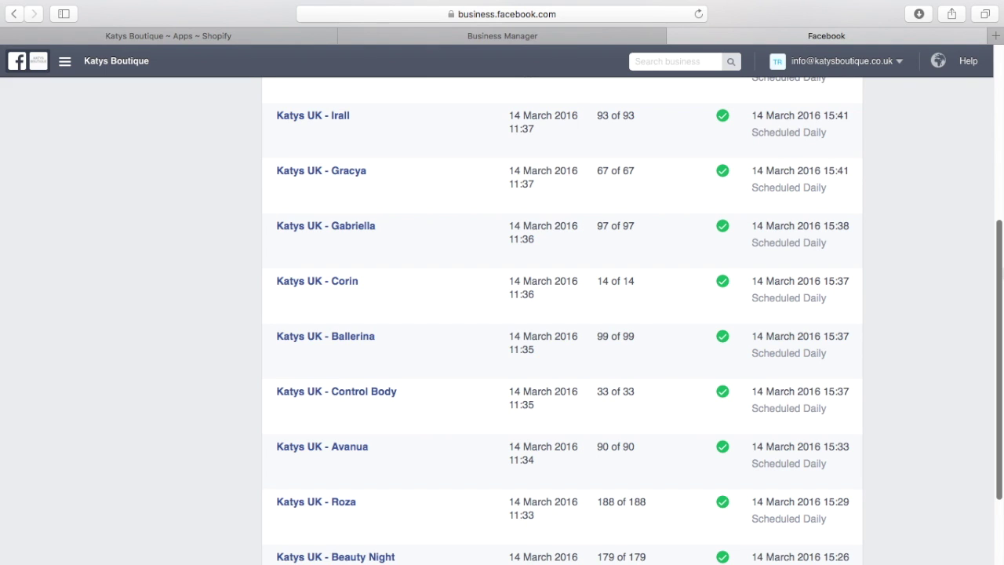
scroll(998, 281, up, 5)
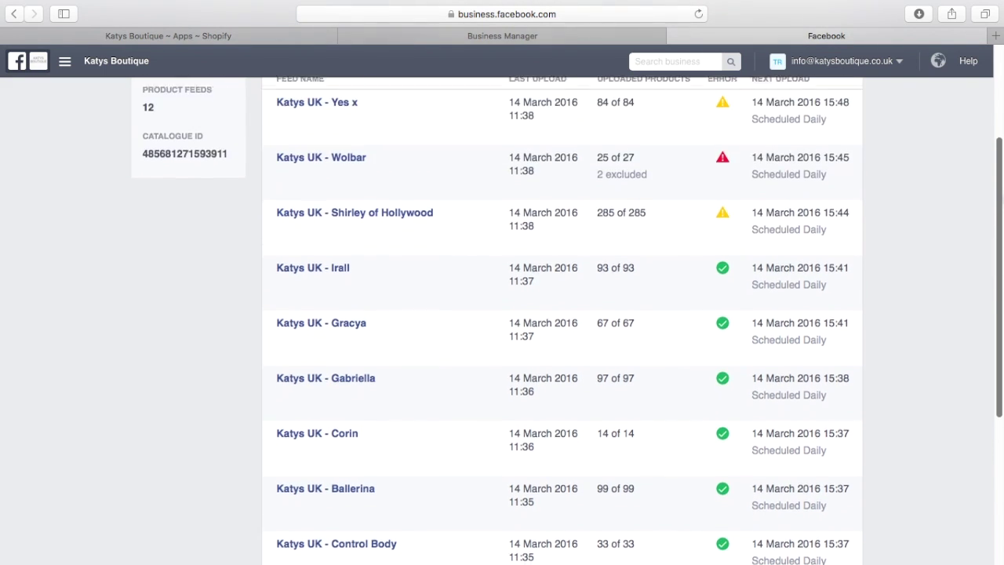
scroll(502, 322, up, 2)
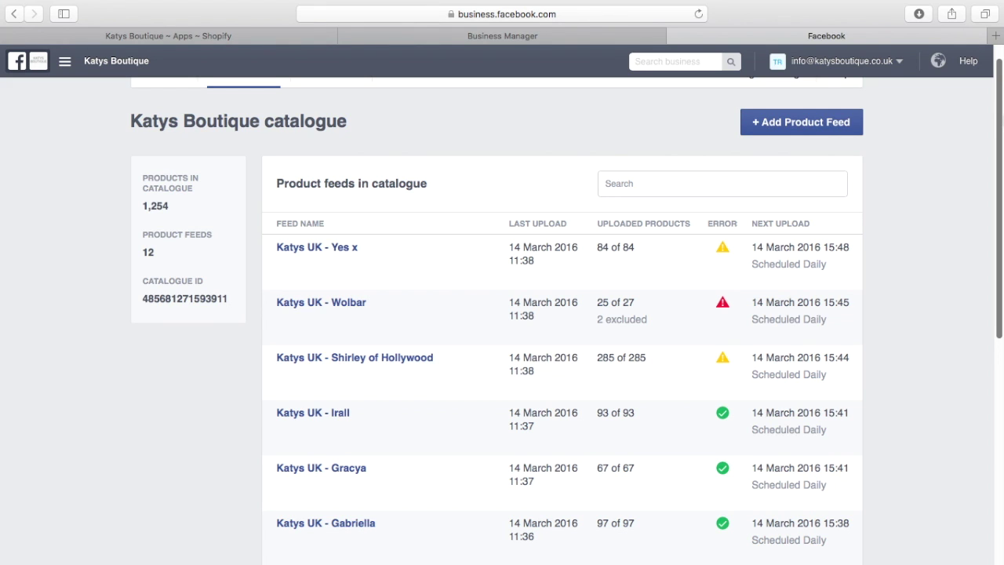
scroll(999, 261, down, 5)
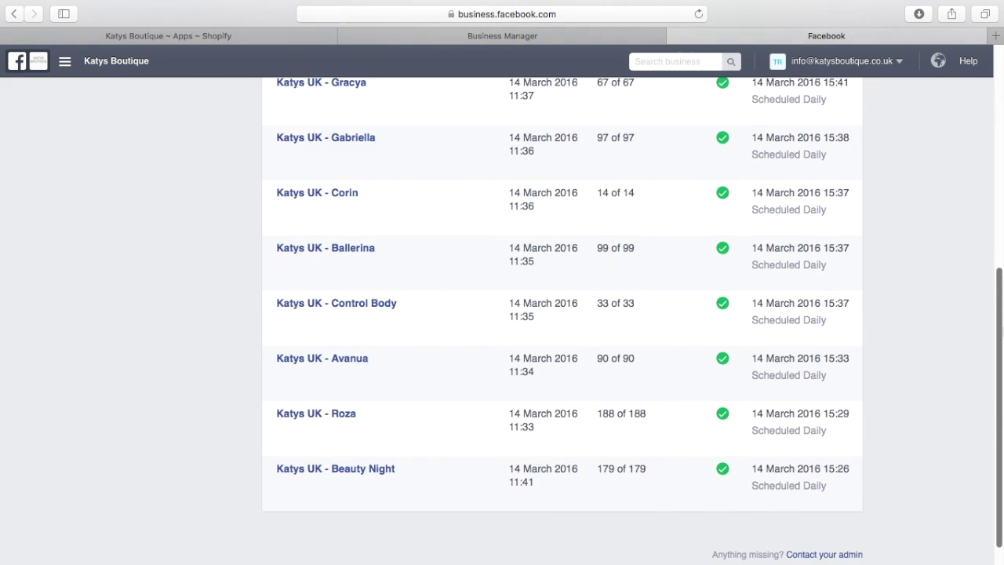
scroll(999, 261, up, 4)
scroll(999, 261, down, 3)
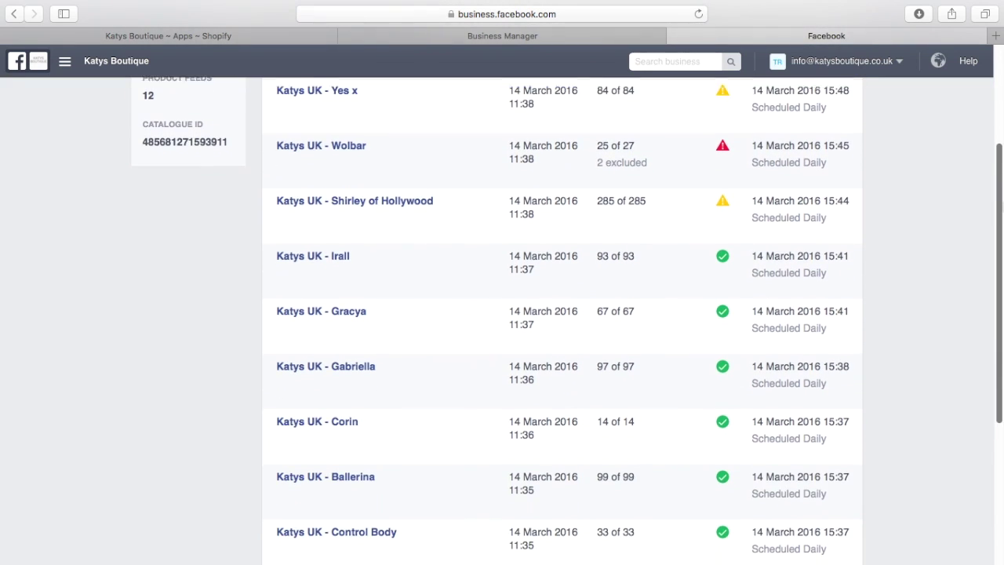
Step: Open the product list of the Katys UK - Beauty Night feed and inspect the product details of Aurora Babydoll in Black/Red
scroll(561, 314, down, 5)
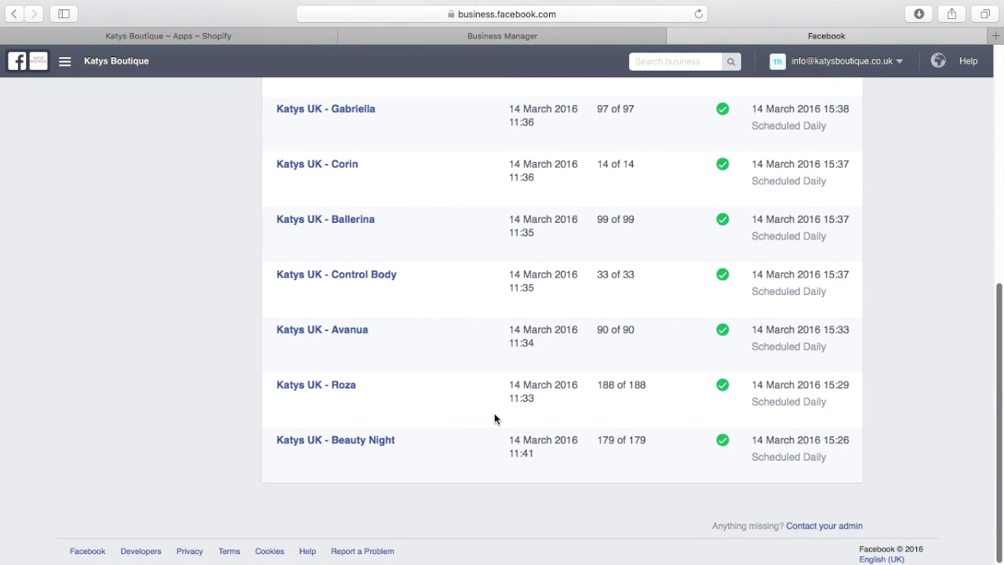
click(363, 444)
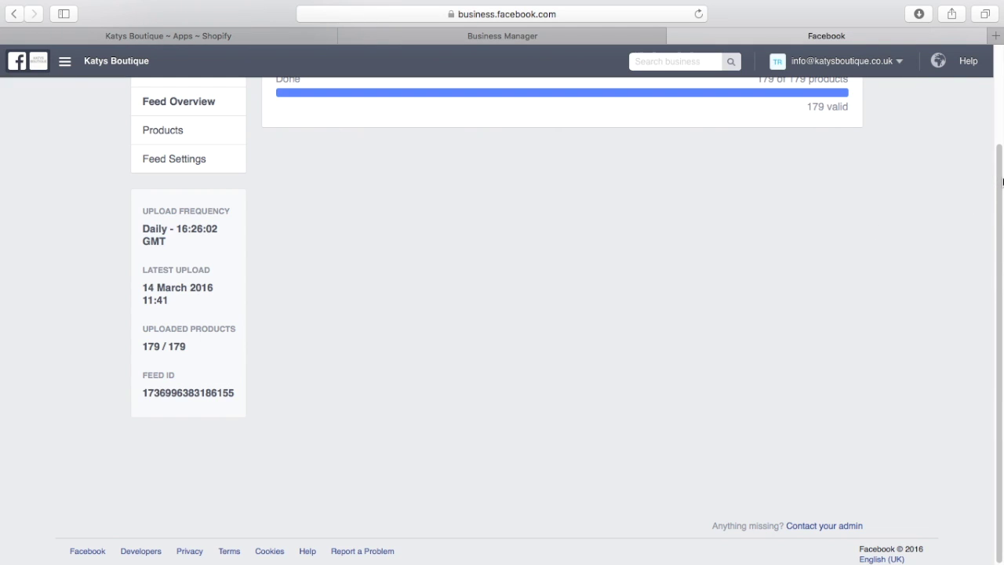
scroll(1002, 182, up, 3)
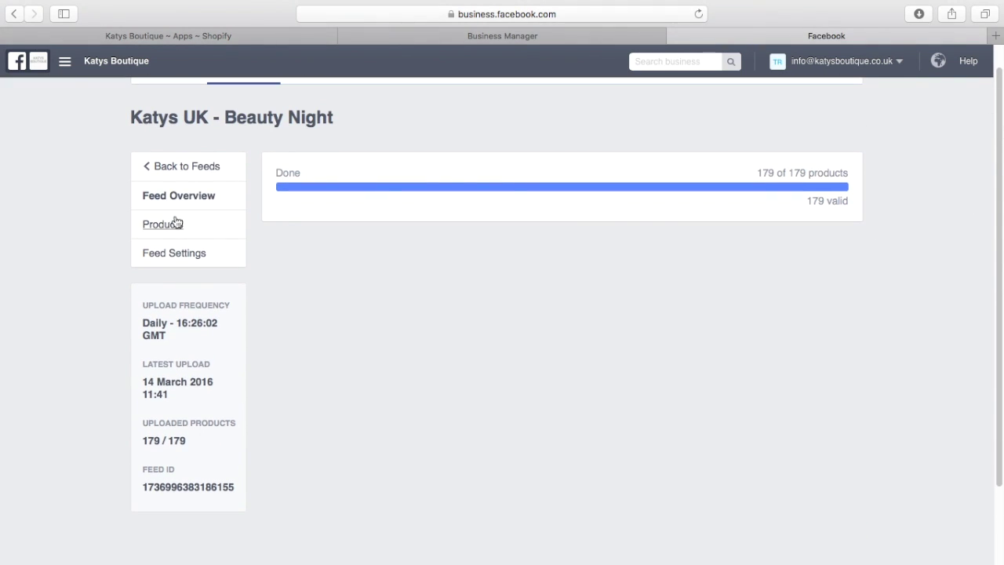
click(173, 226)
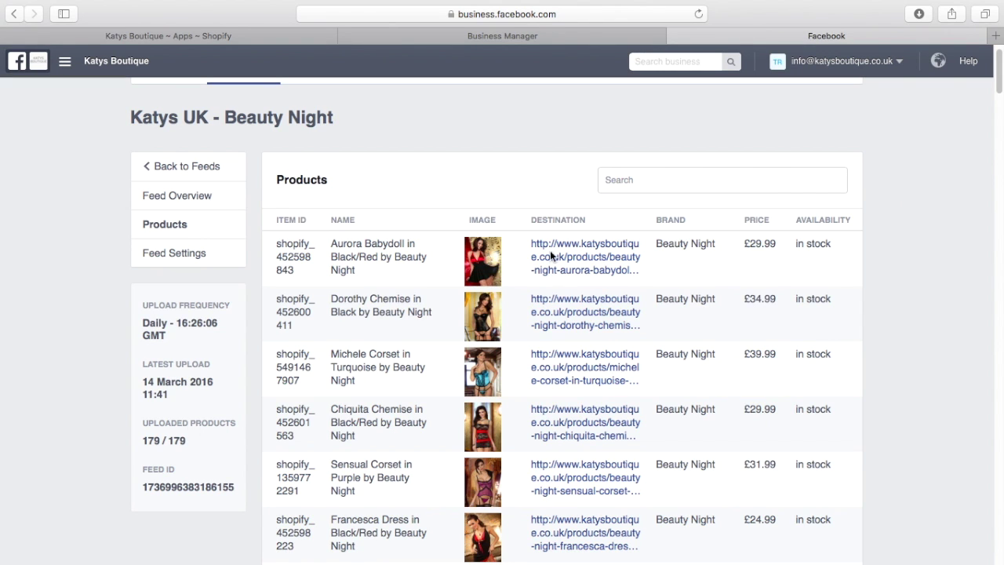
click(363, 248)
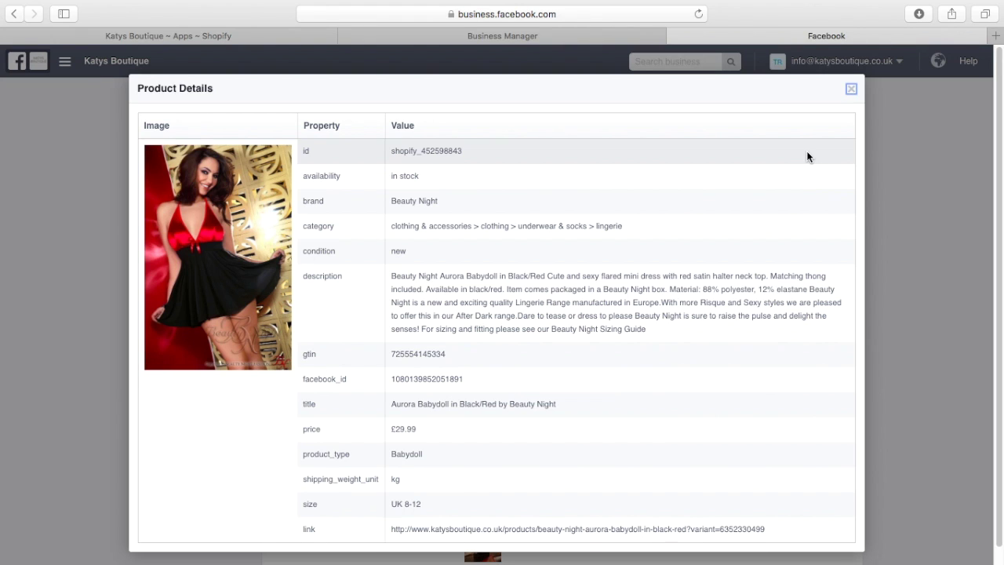
click(852, 90)
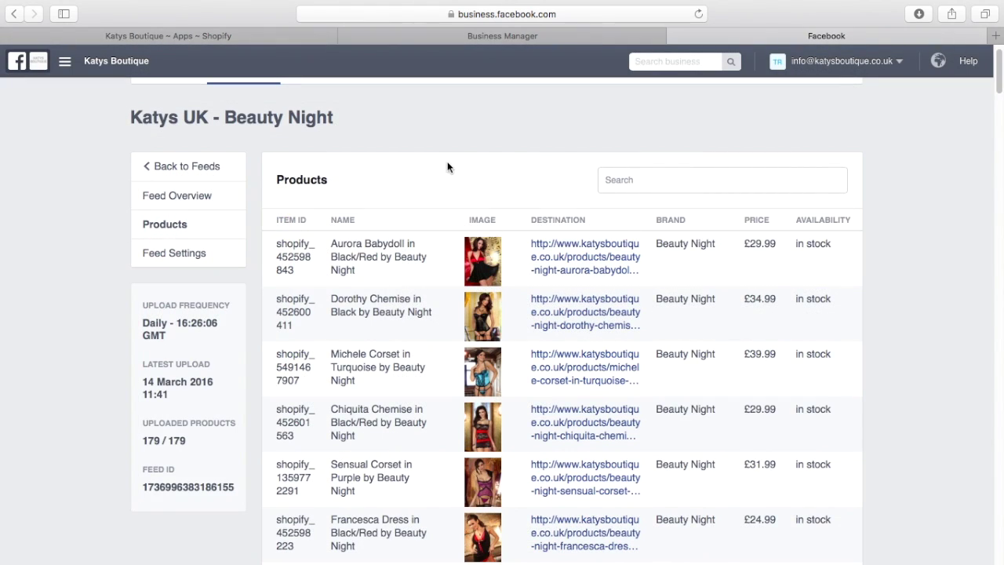
Step: Return to the feeds list and open the feed settings of Katys UK - Beauty Night
click(193, 168)
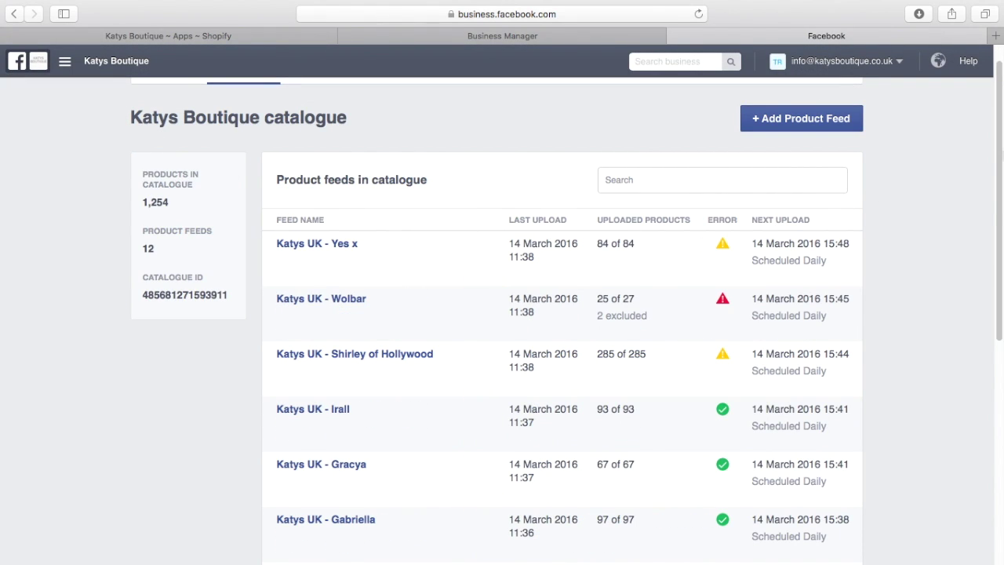
scroll(502, 313, down, 5)
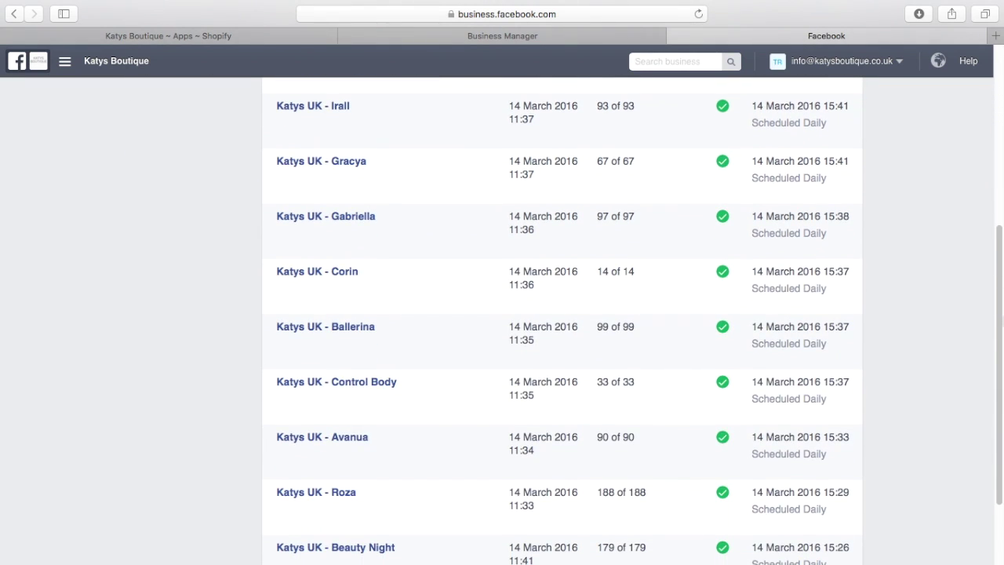
scroll(562, 314, down, 2)
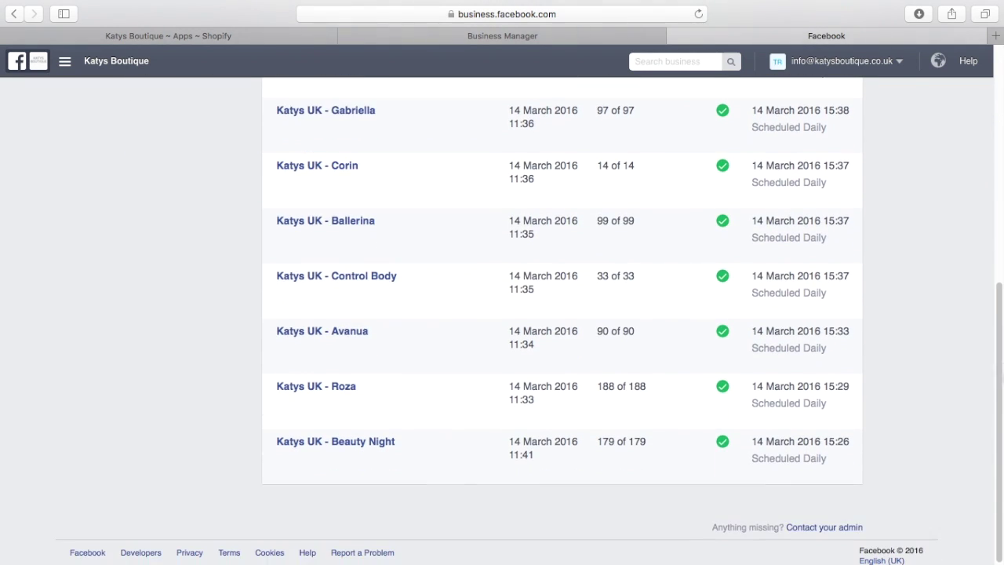
click(371, 441)
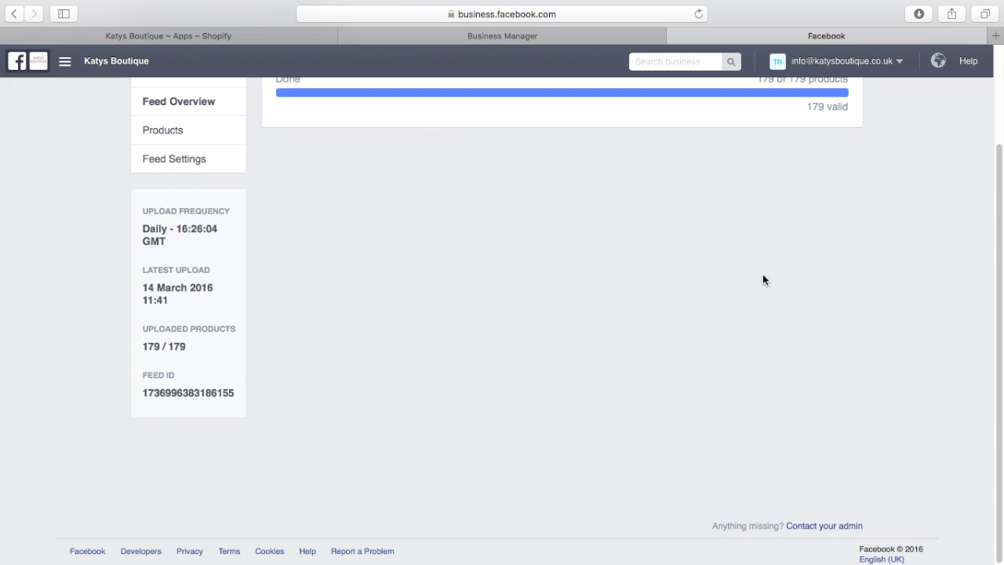
scroll(983, 129, up, 3)
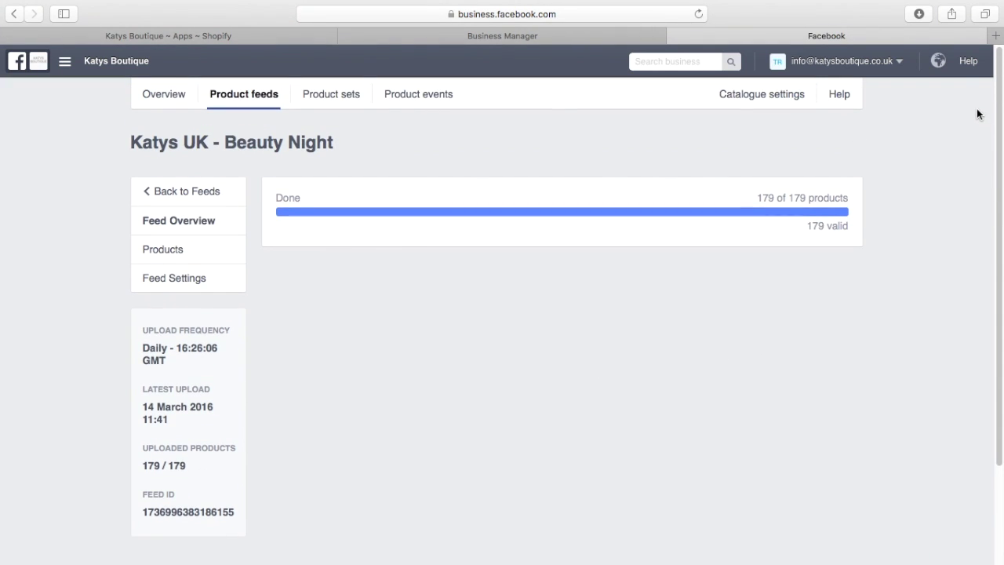
click(183, 280)
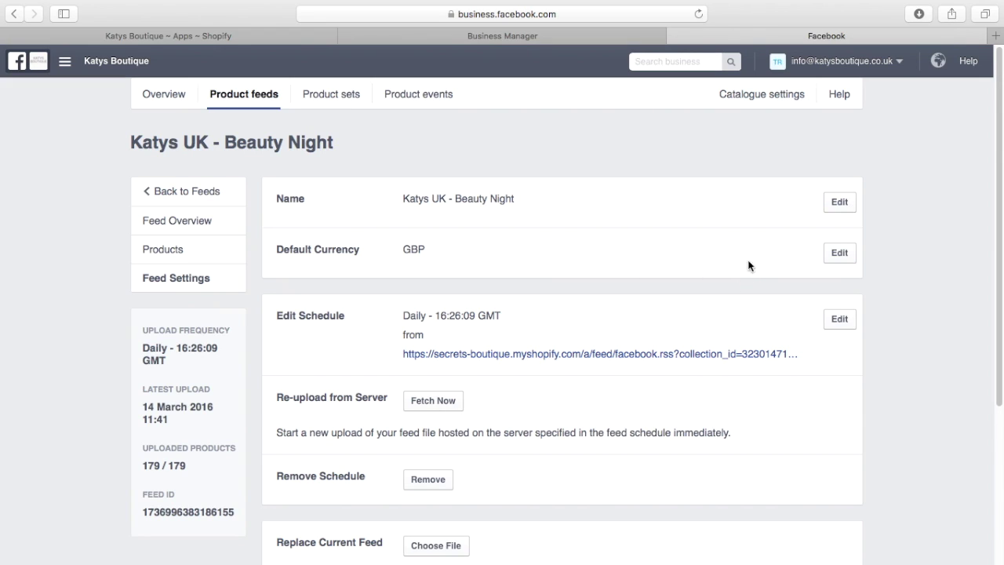
Step: Switch to the Facebook Product Feed (by Flexify) settings in Shopify and open the advanced settings documentation
click(258, 34)
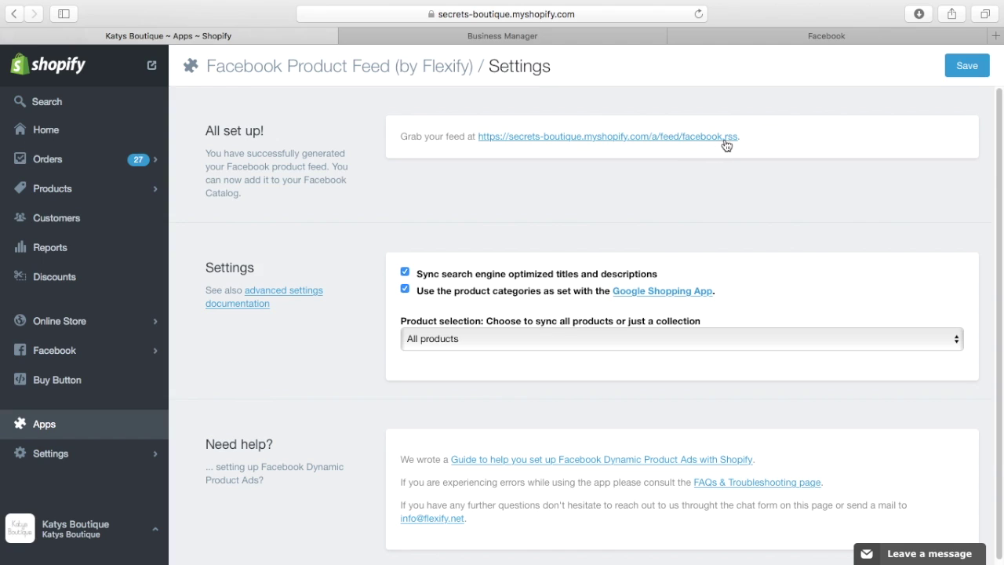
scroll(584, 314, down, 1)
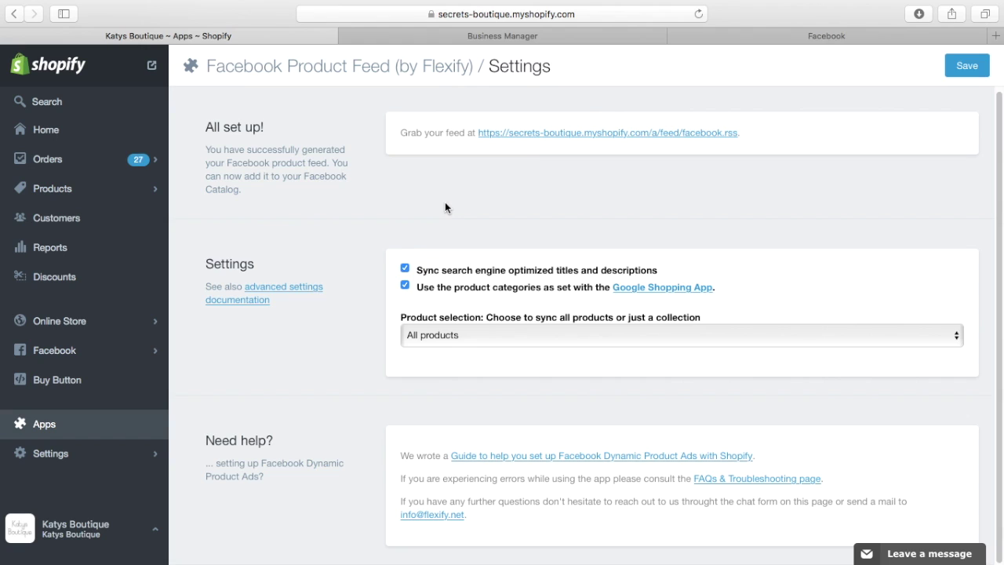
click(294, 289)
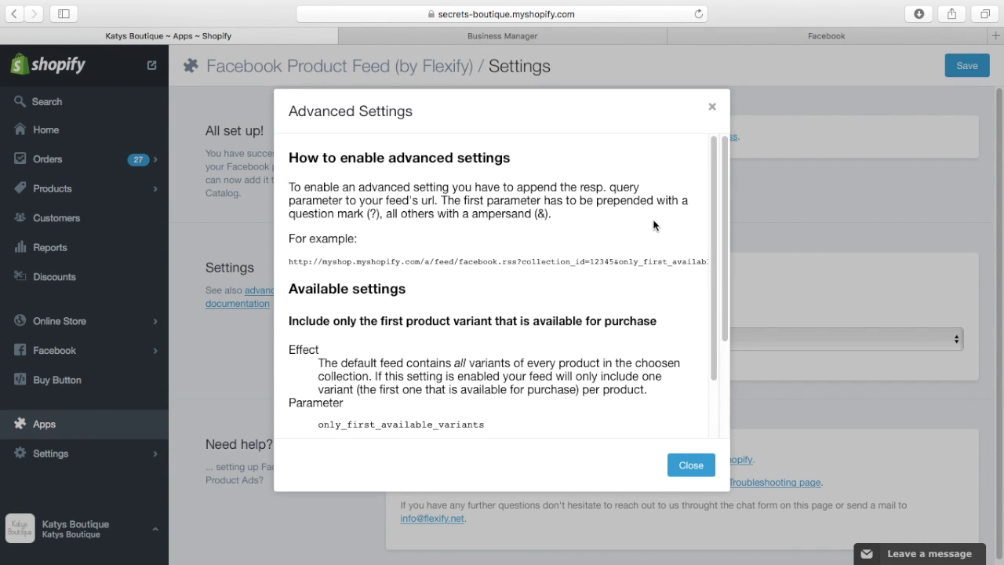
Step: Read the available feed URL settings in the documentation and highlight the no_variants parameter
drag(711, 176, 724, 195)
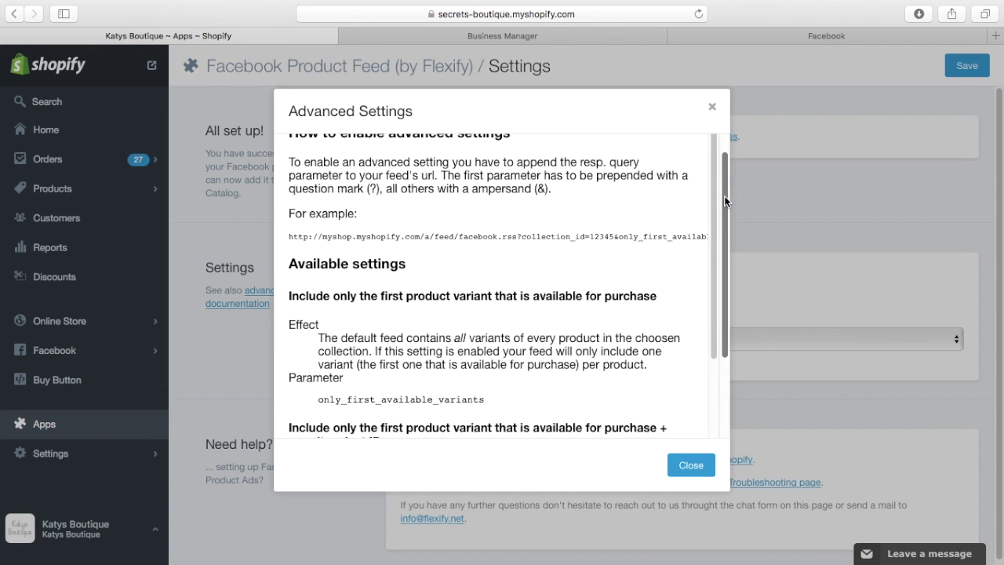
drag(724, 196, 732, 415)
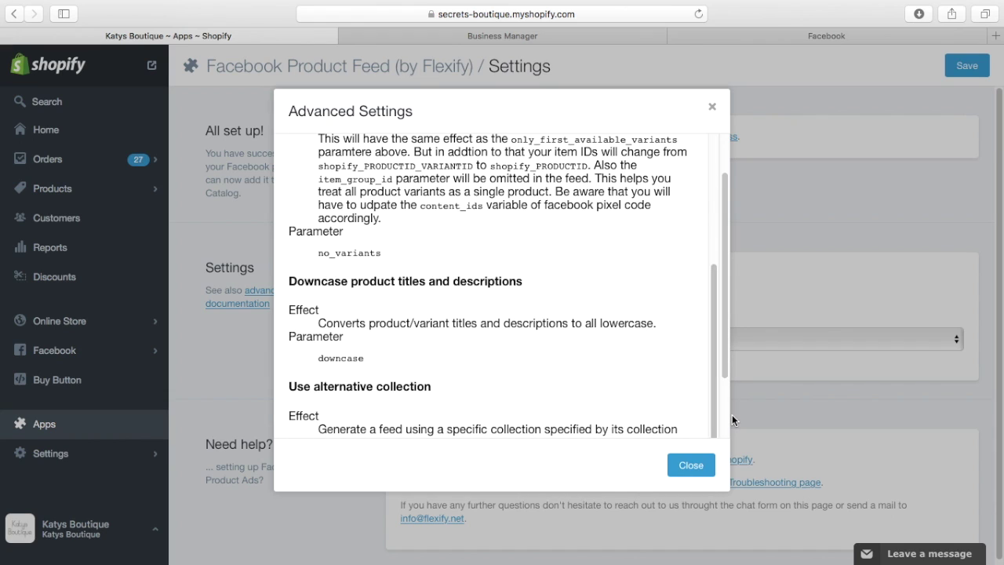
drag(382, 256, 319, 261)
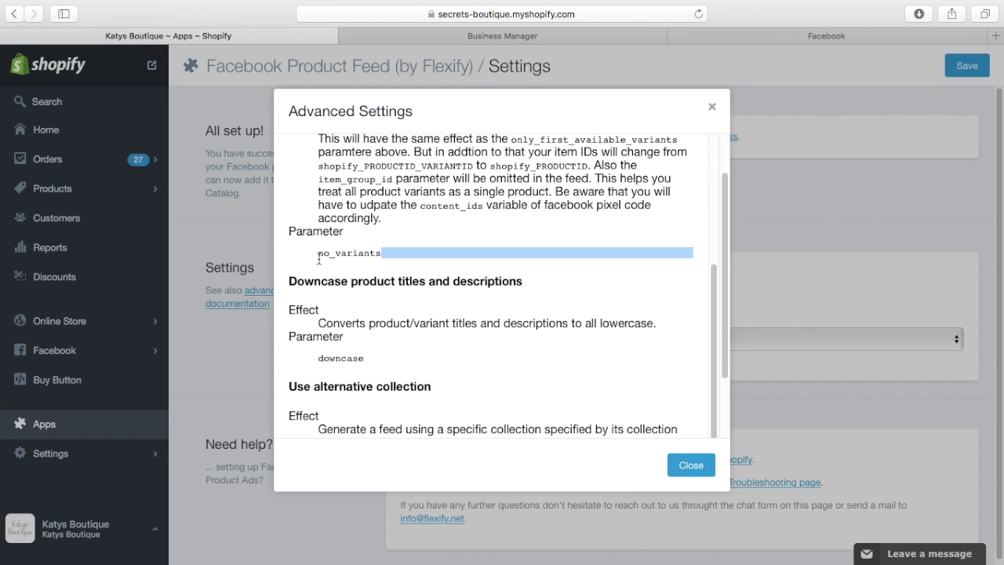
Step: Review how parameters are appended to the feed URL in the advanced settings documentation, and close the documentation
click(381, 255)
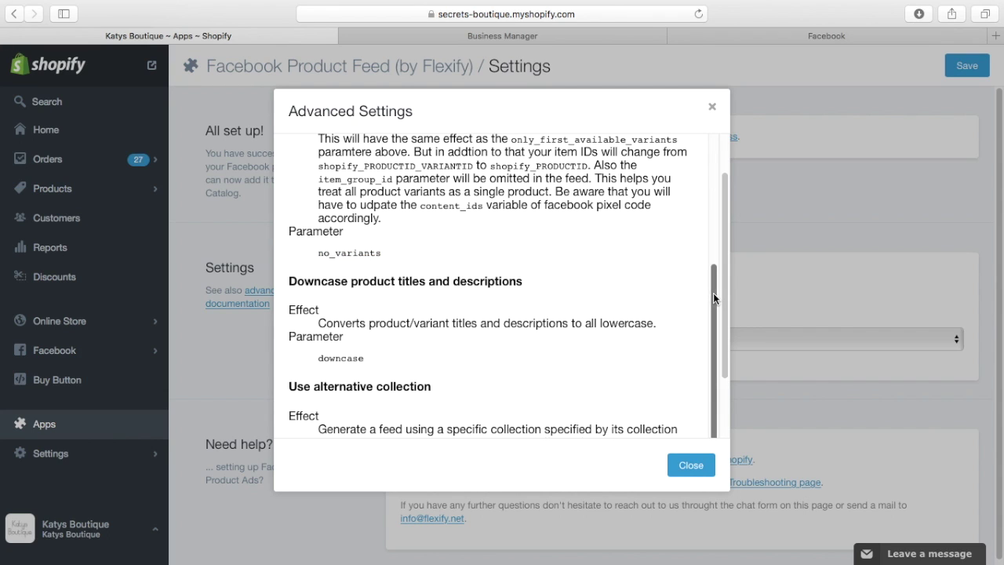
drag(714, 321, 711, 285)
scroll(709, 210, up, 5)
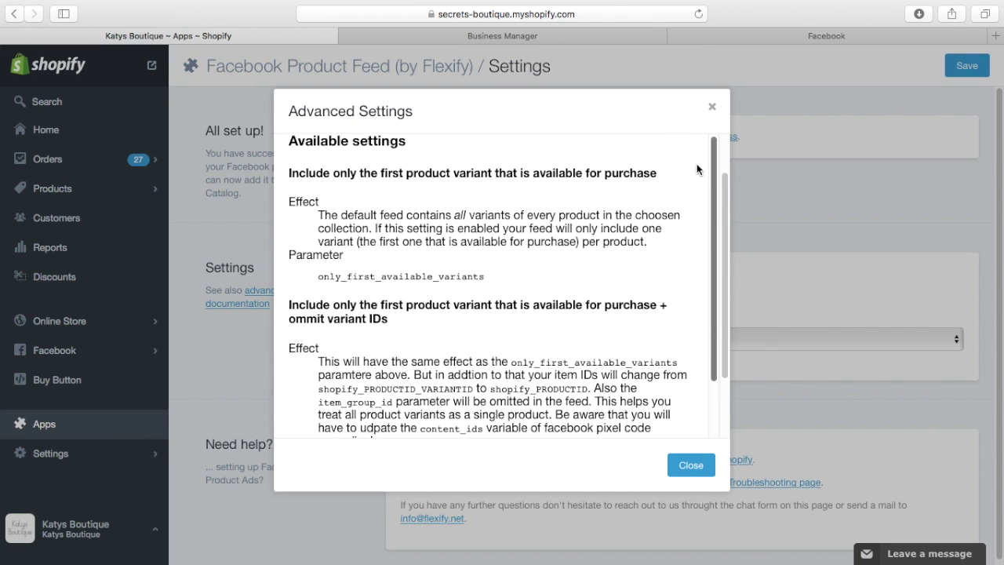
scroll(695, 126, up, 1)
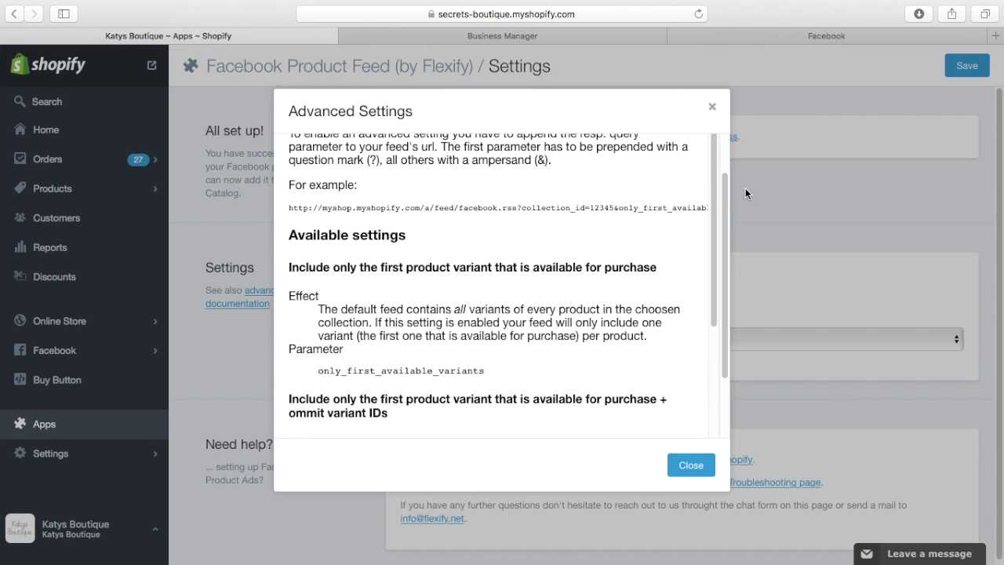
scroll(726, 200, up, 3)
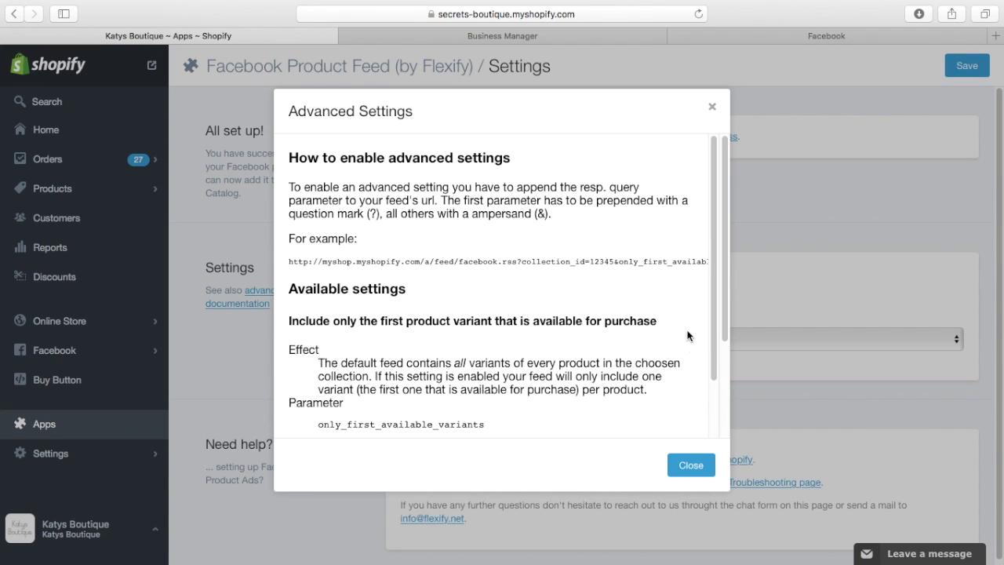
click(693, 466)
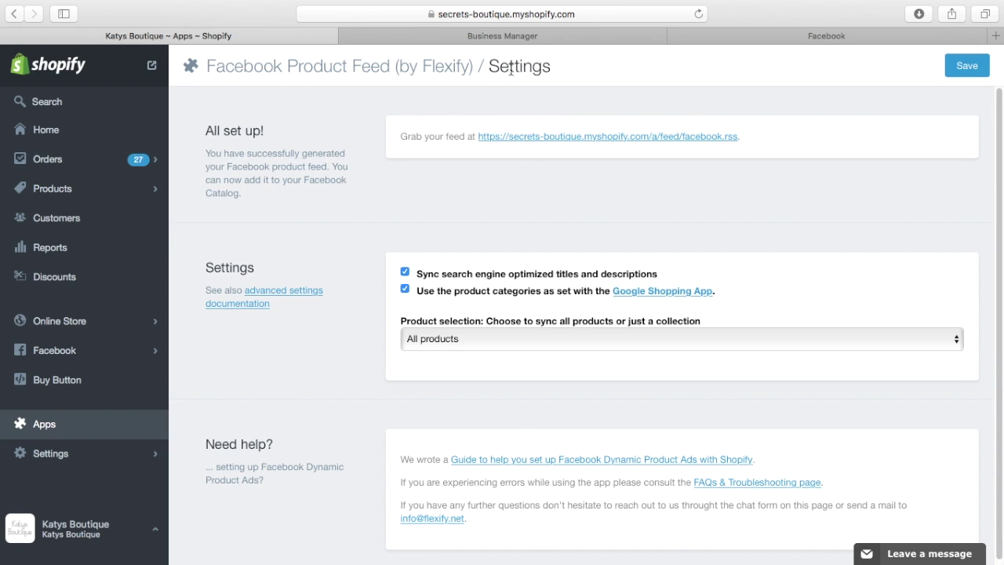
Step: Return to the Katys UK - Beauty Night feed settings, open its upload schedule for editing and inspect the parameters ending the feed URL
click(712, 33)
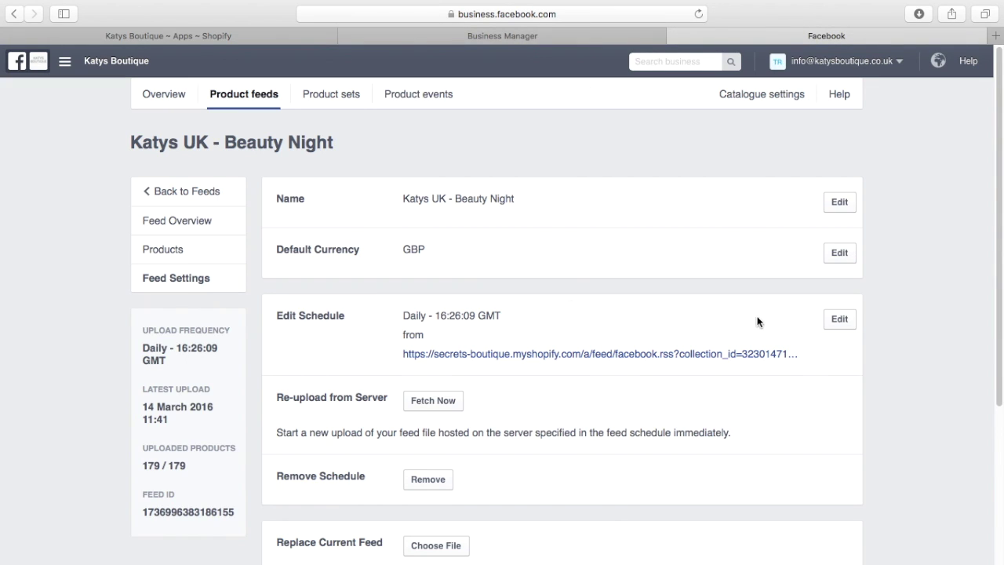
click(835, 320)
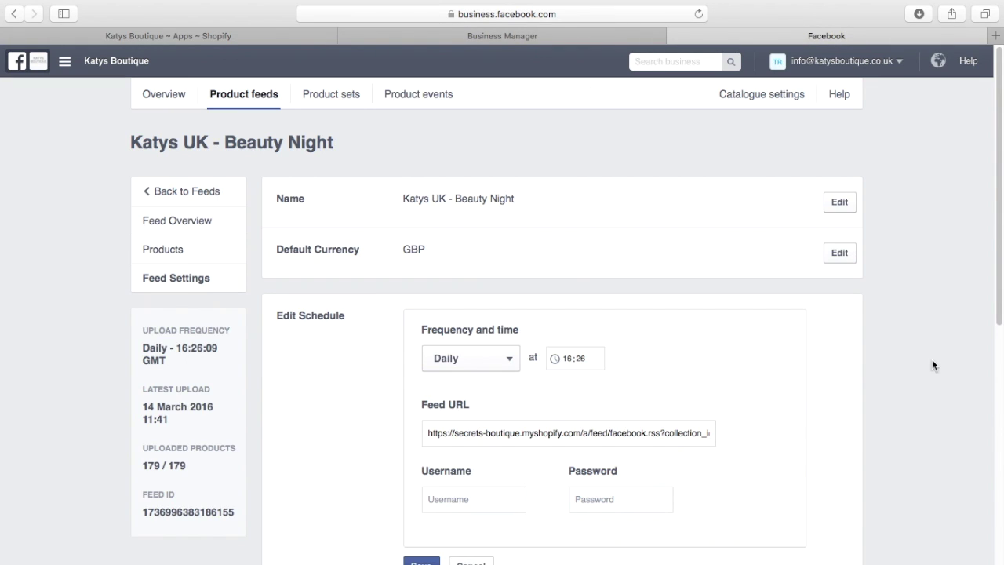
drag(998, 280, 999, 366)
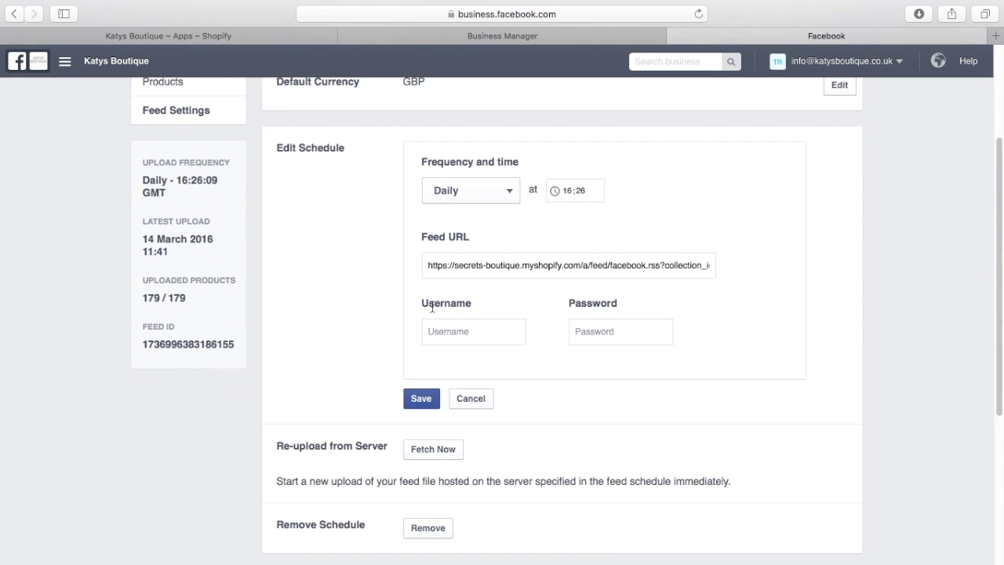
click(430, 266)
drag(603, 265, 730, 274)
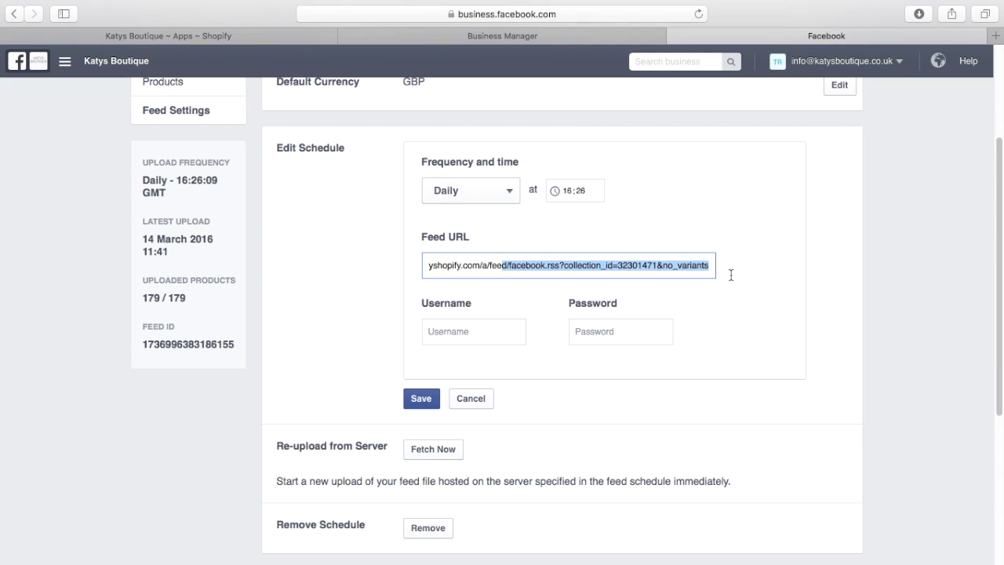
click(656, 267)
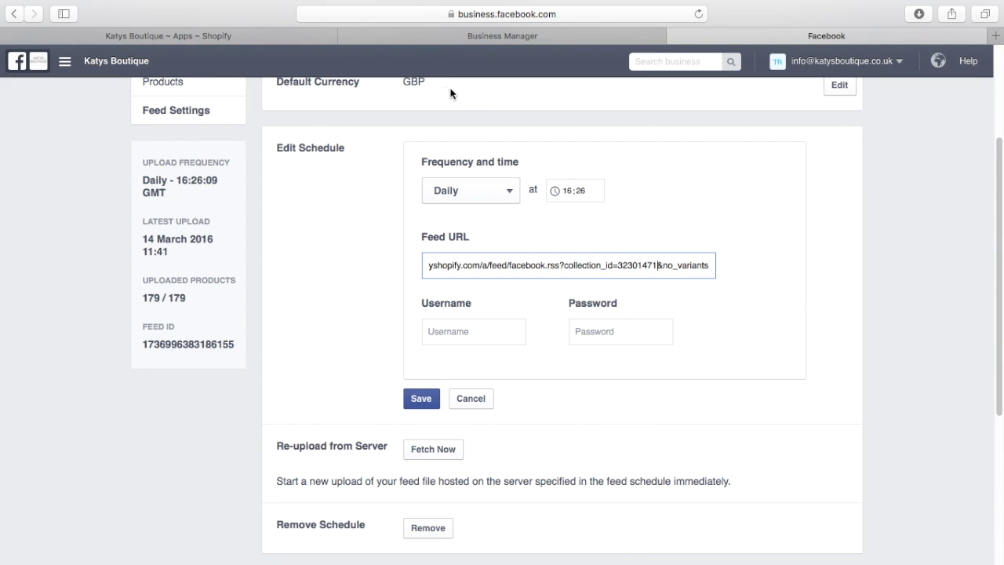
click(512, 40)
click(752, 37)
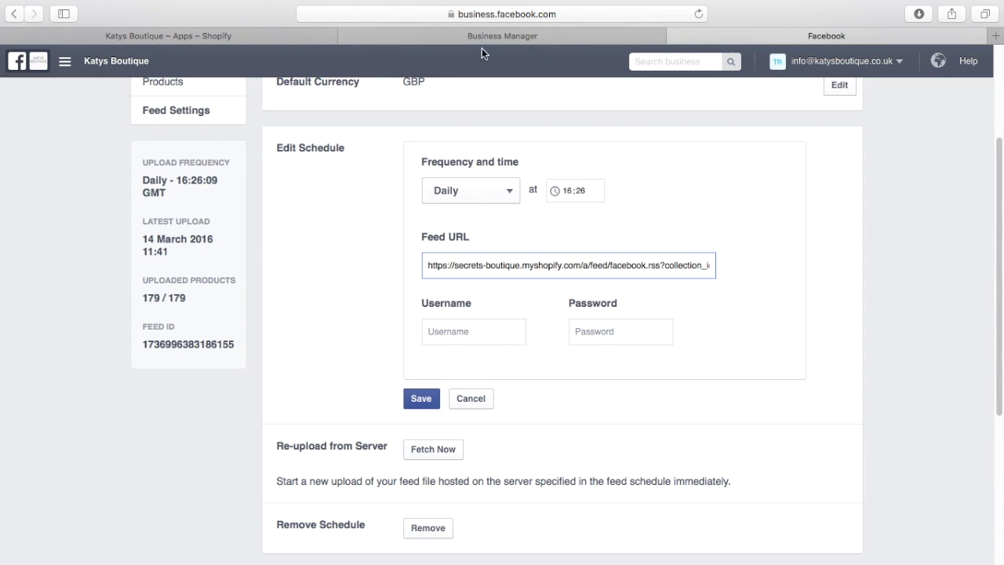
click(271, 37)
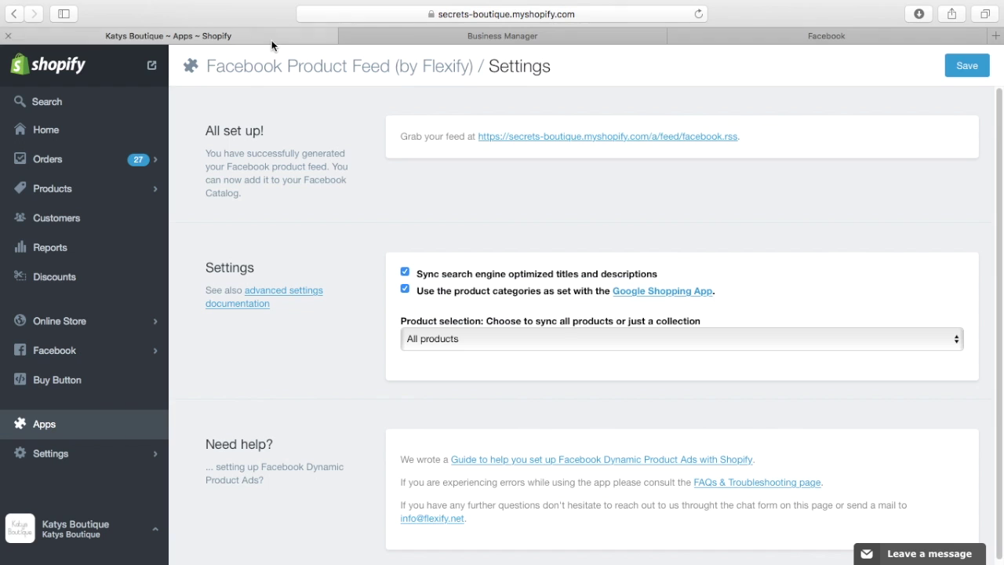
click(483, 38)
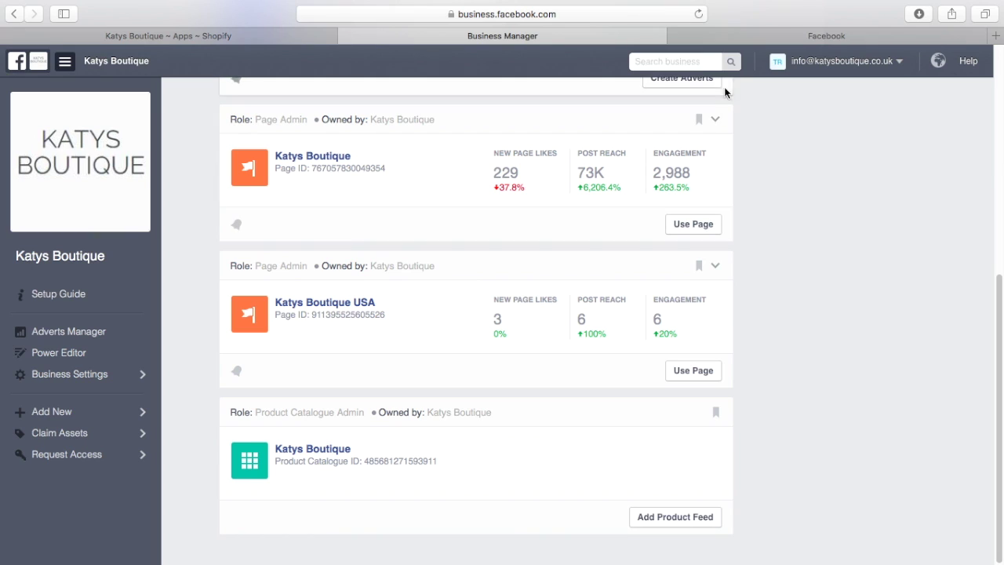
click(735, 37)
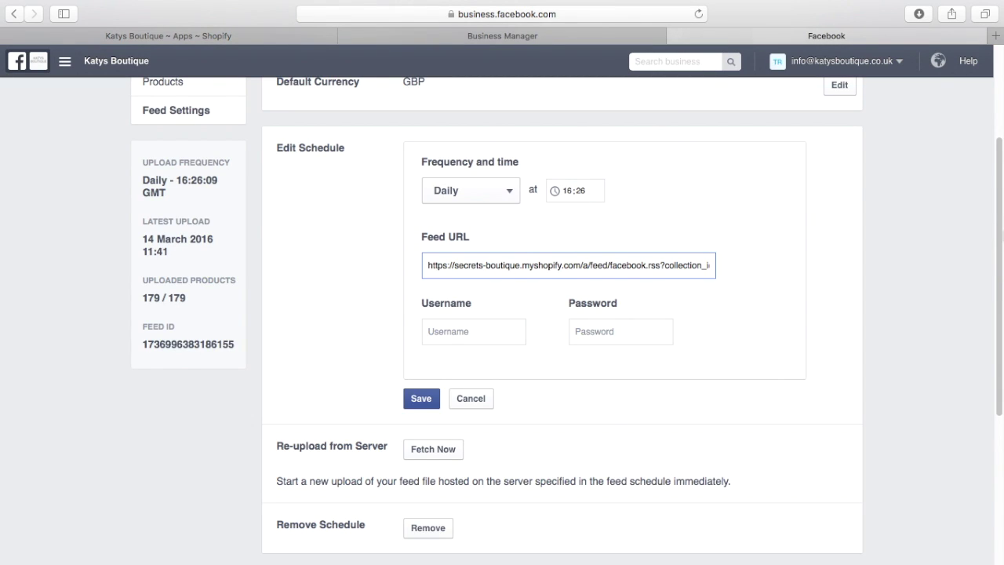
scroll(314, 219, up, 5)
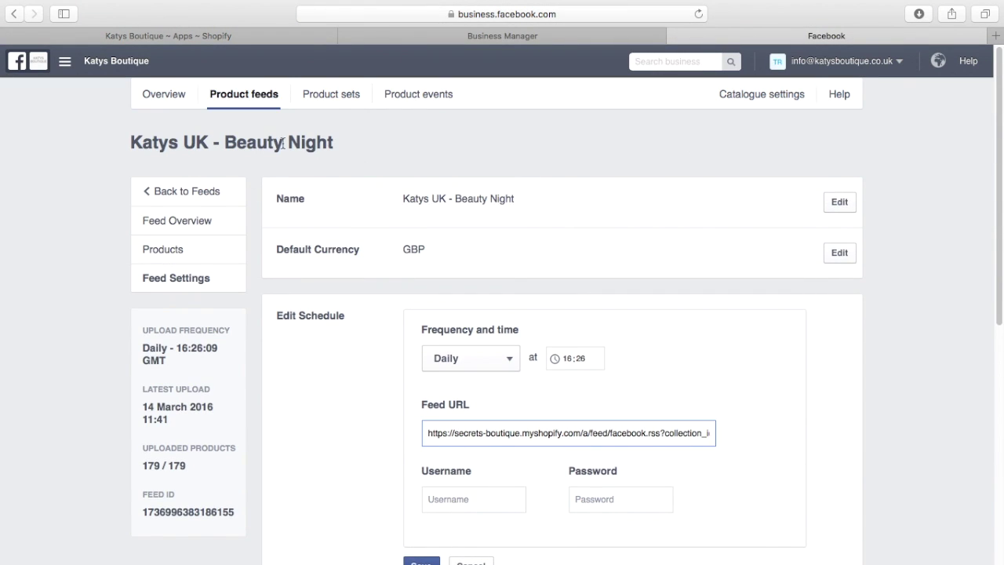
Step: Switch to Shopify, search the product collections for "beauty night" and open Sexy and Fun Lingerie by Beauty Night
click(213, 40)
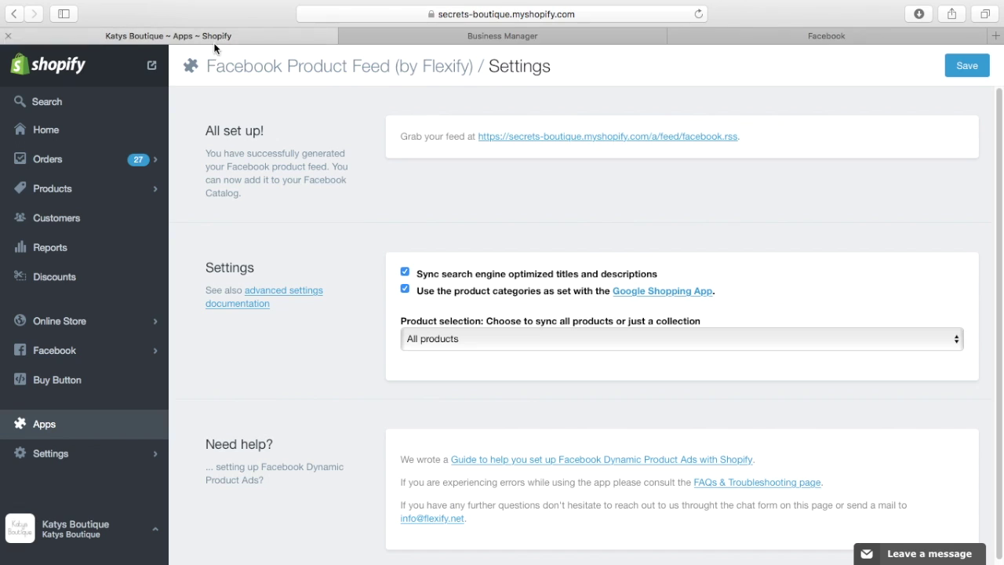
click(53, 193)
click(66, 196)
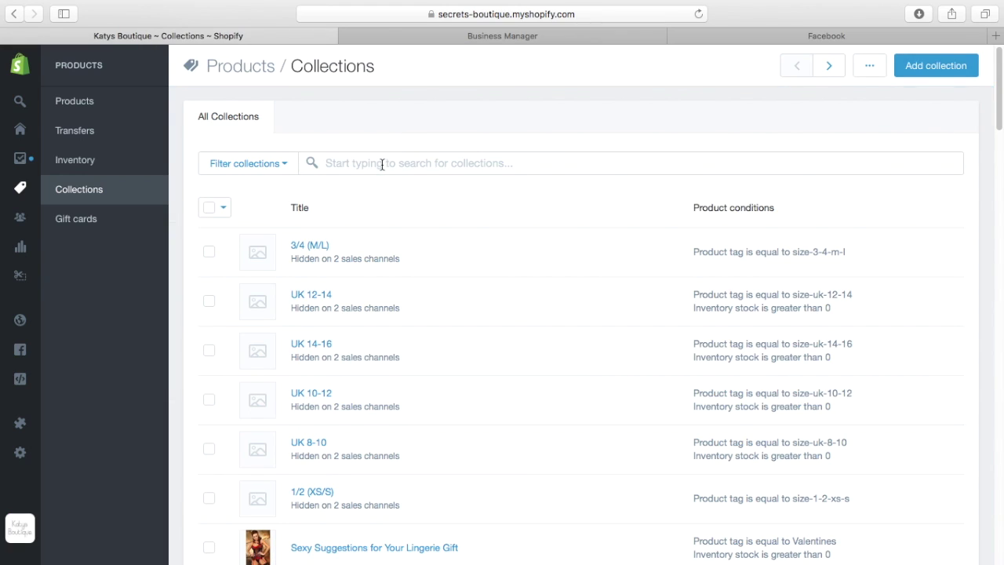
click(382, 163)
text(beau)
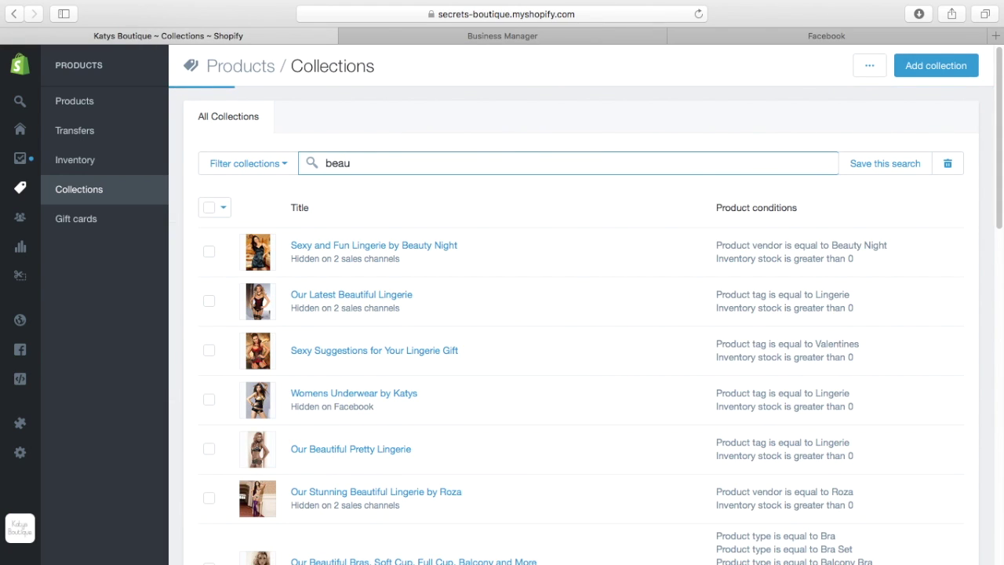
text(ty night)
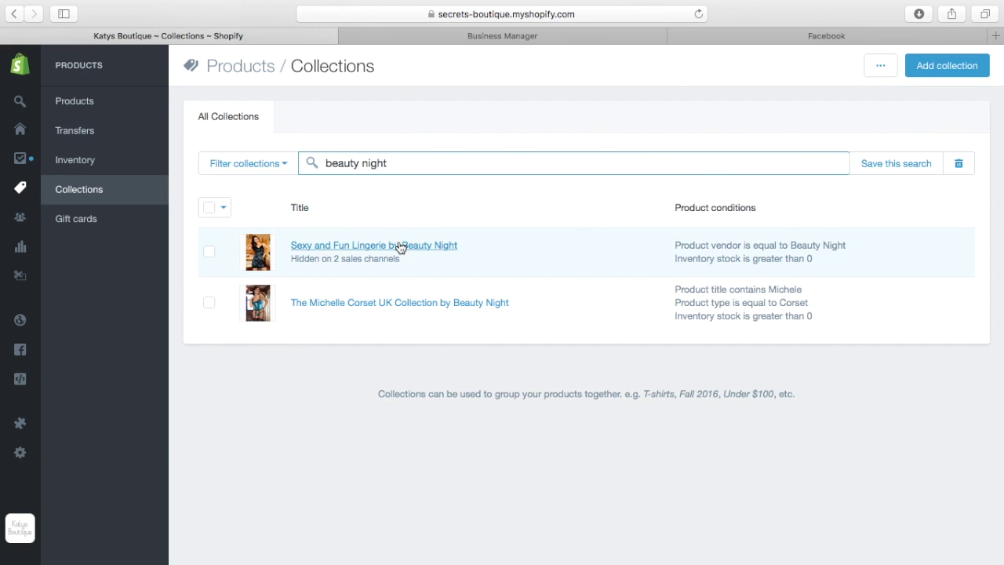
click(399, 246)
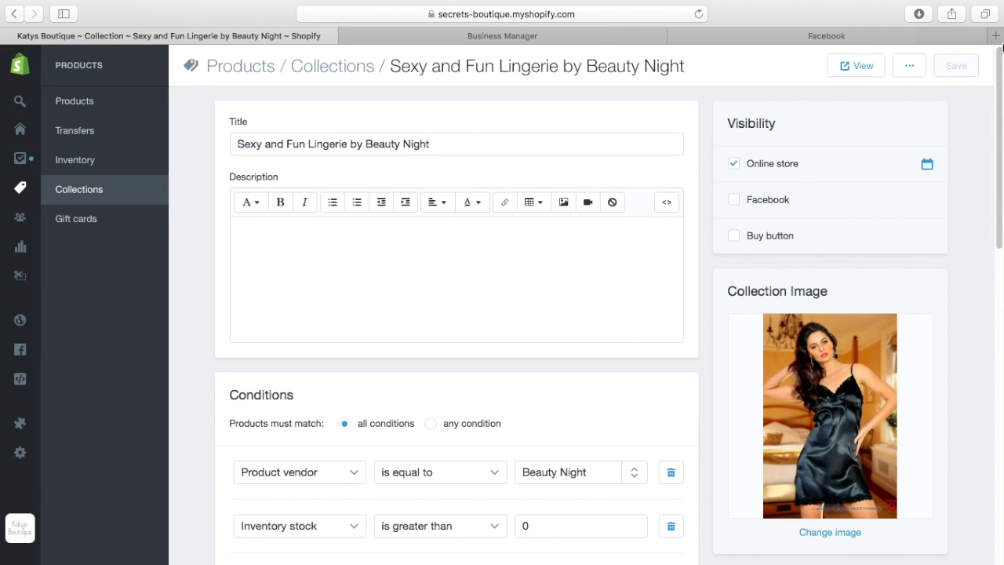
Step: Show the full web address of the collection page and highlight the collection ID at its end
drag(1001, 233, 947, 17)
click(586, 15)
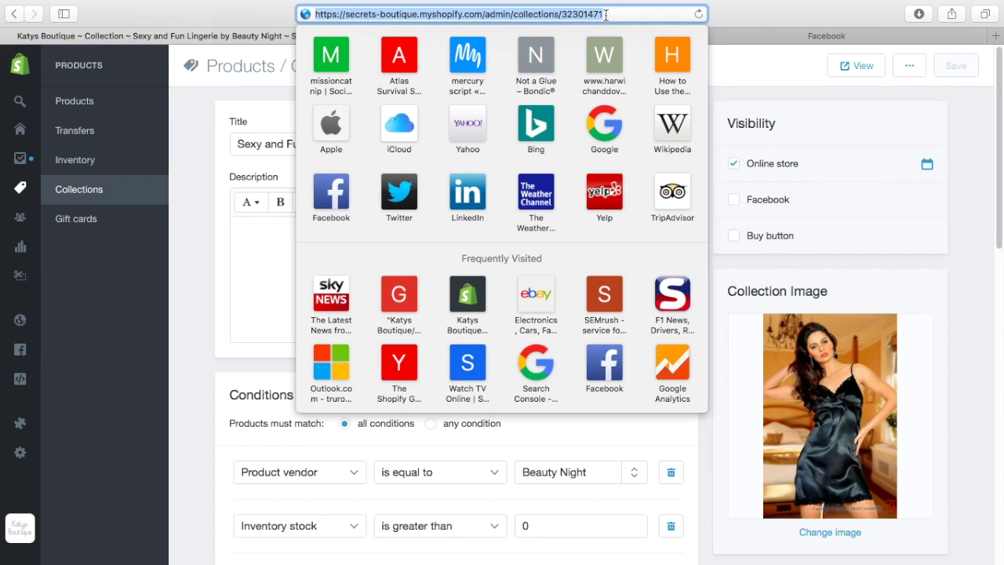
click(746, 68)
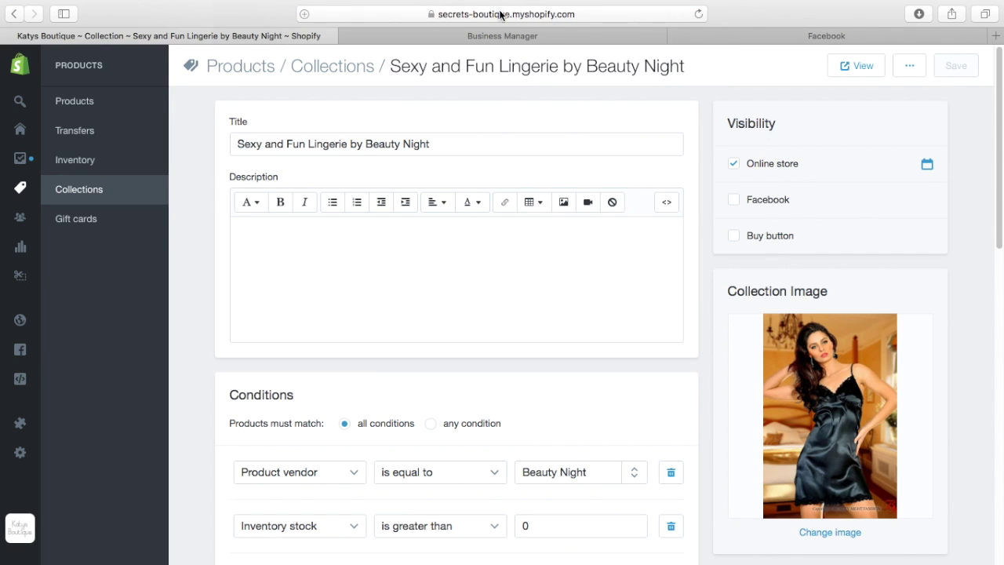
click(571, 17)
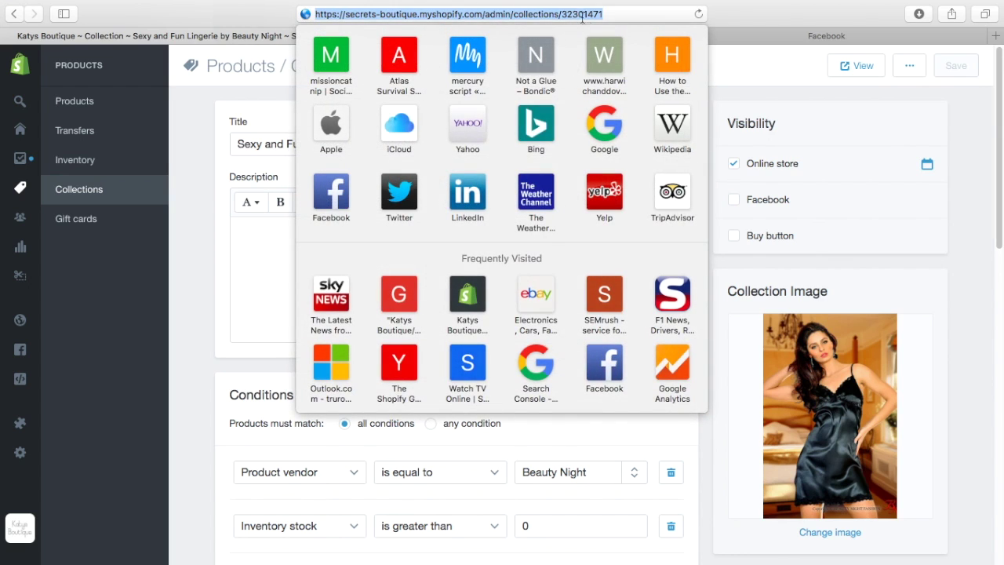
click(612, 17)
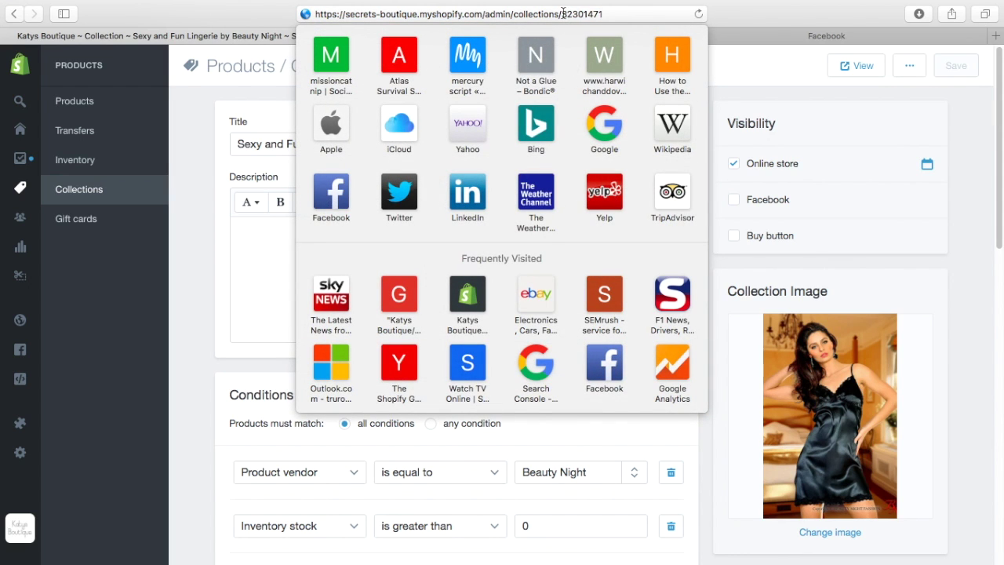
drag(563, 14, 599, 15)
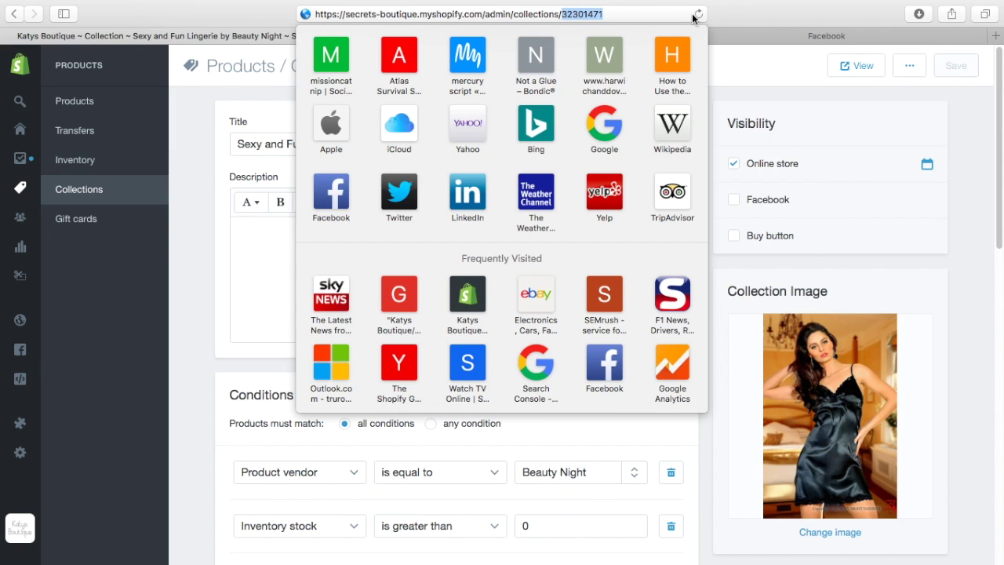
click(720, 20)
Step: Return to the Facebook feed settings and highlight the collection ID and no_variants parameters in the feed URL
click(728, 30)
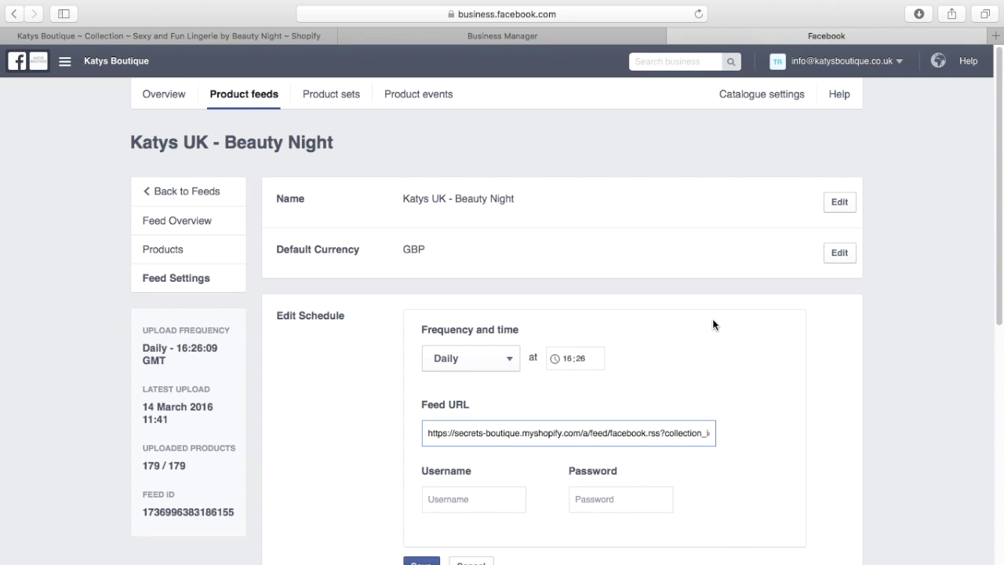
scroll(549, 314, down, 5)
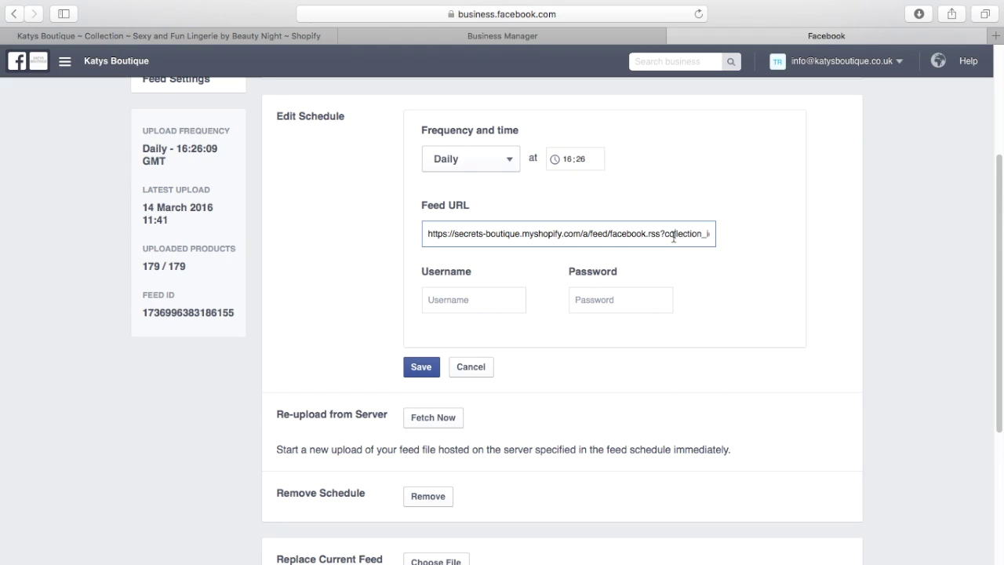
drag(678, 234, 886, 236)
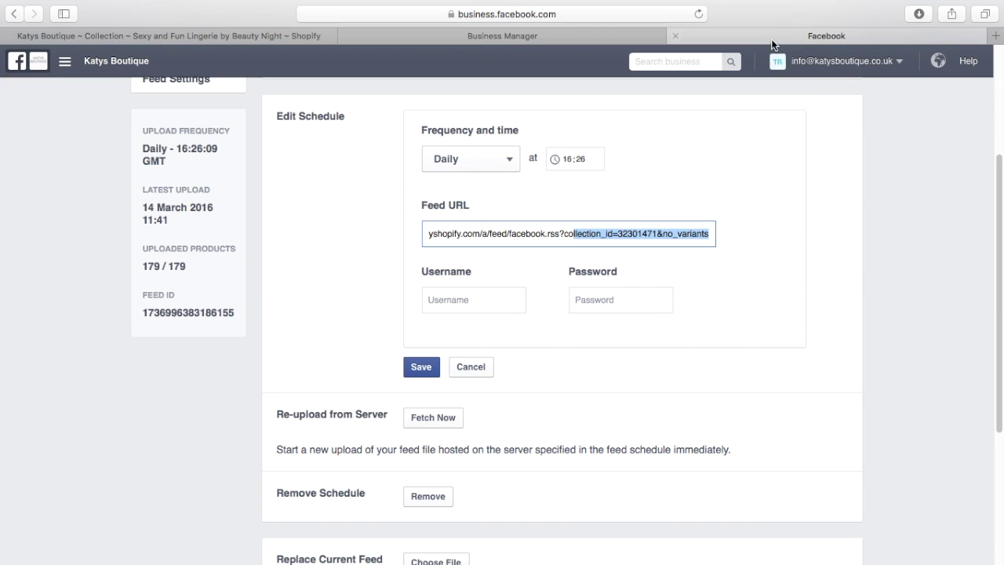
Step: Switch to Business Manager, open the Katys Boutique product catalogue and show its product feeds
click(570, 36)
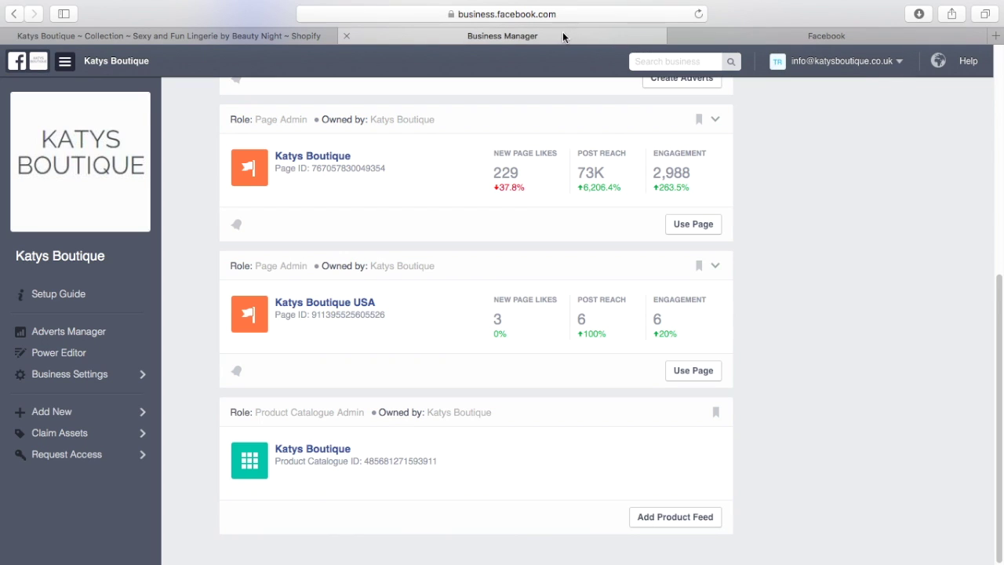
click(255, 39)
click(367, 32)
click(327, 452)
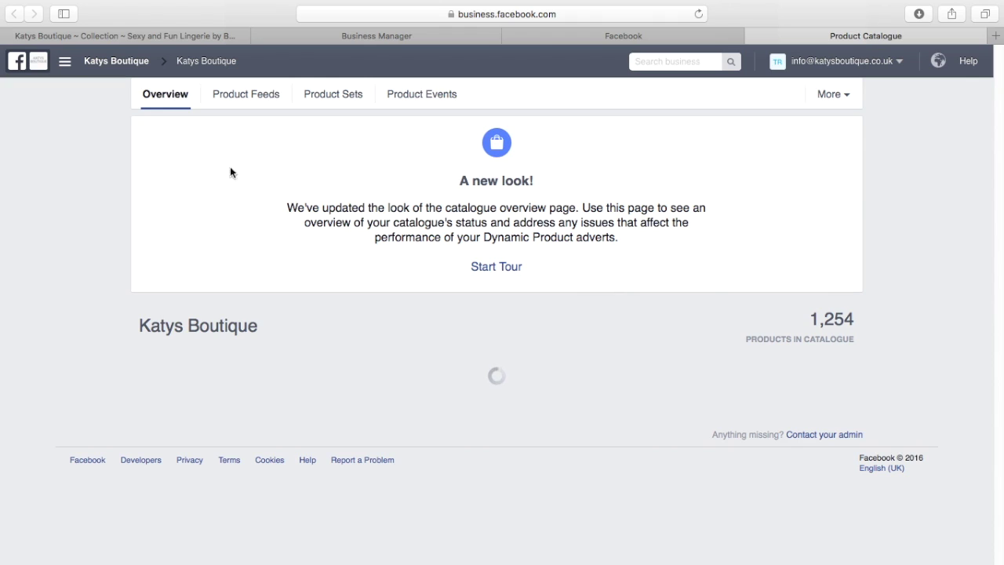
click(248, 97)
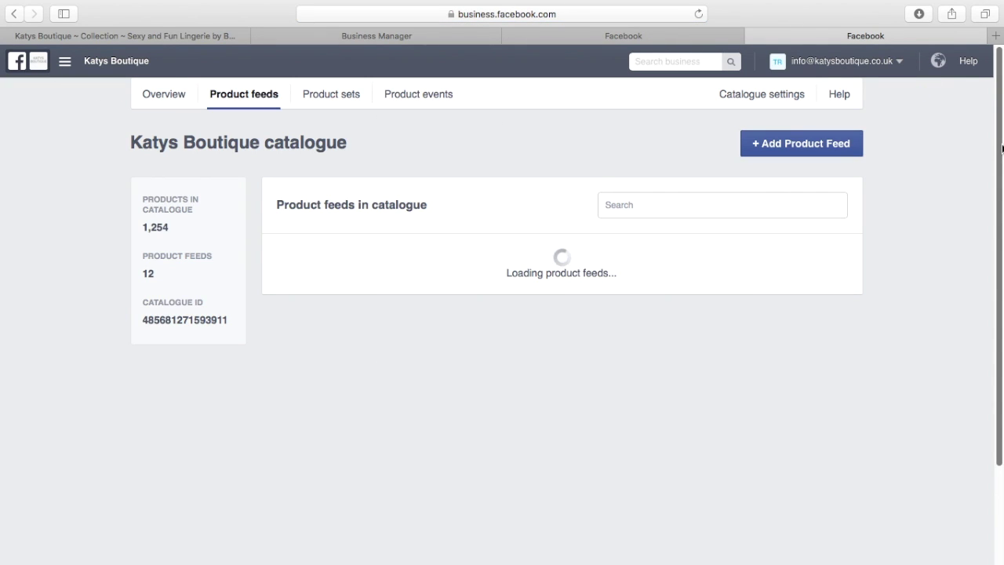
Step: Open the products of the Katys UK - Beauty Night feed, inspect the Aurora Babydoll in Black/Red details and close them
scroll(561, 321, down, 4)
scroll(572, 474, down, 4)
click(335, 445)
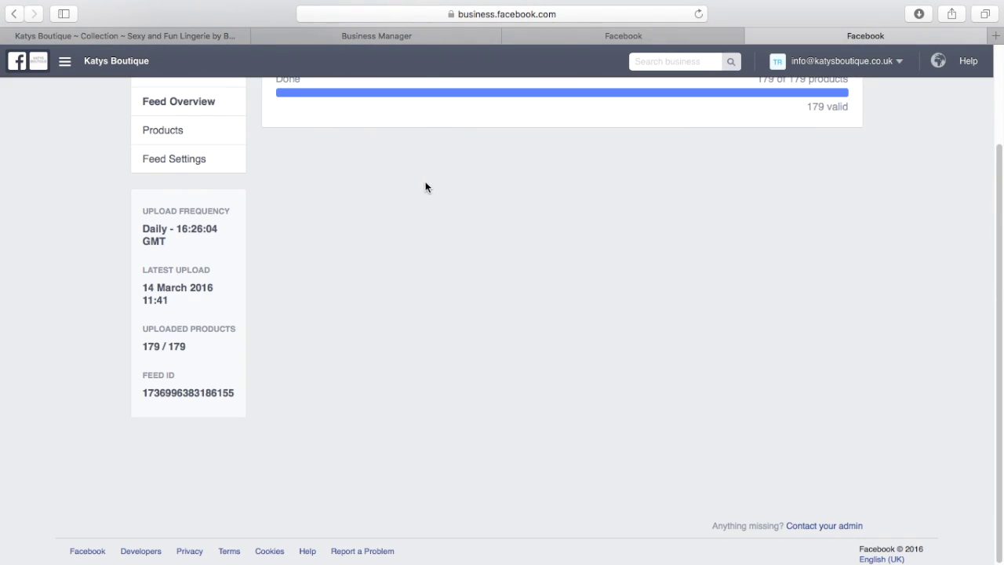
click(164, 130)
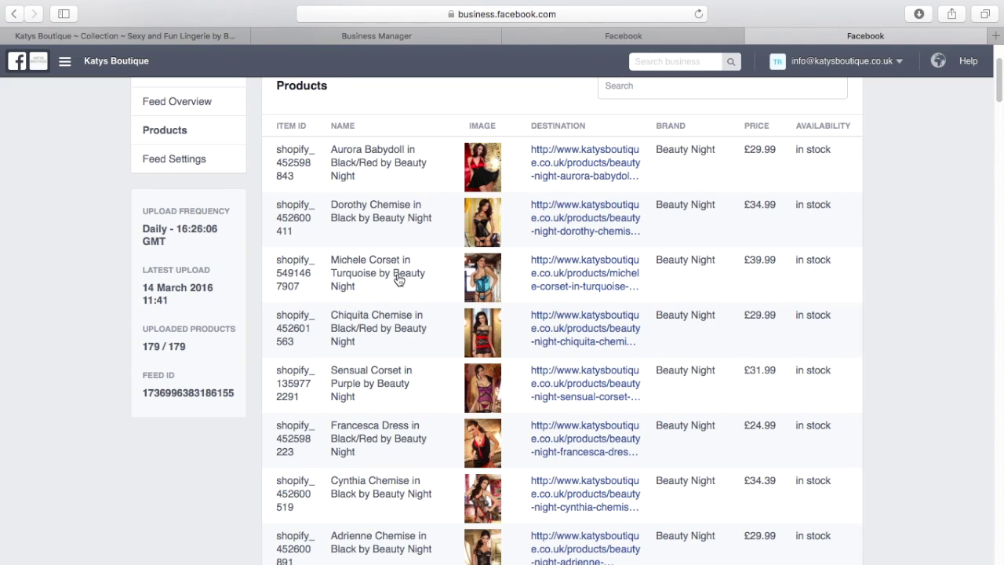
click(348, 154)
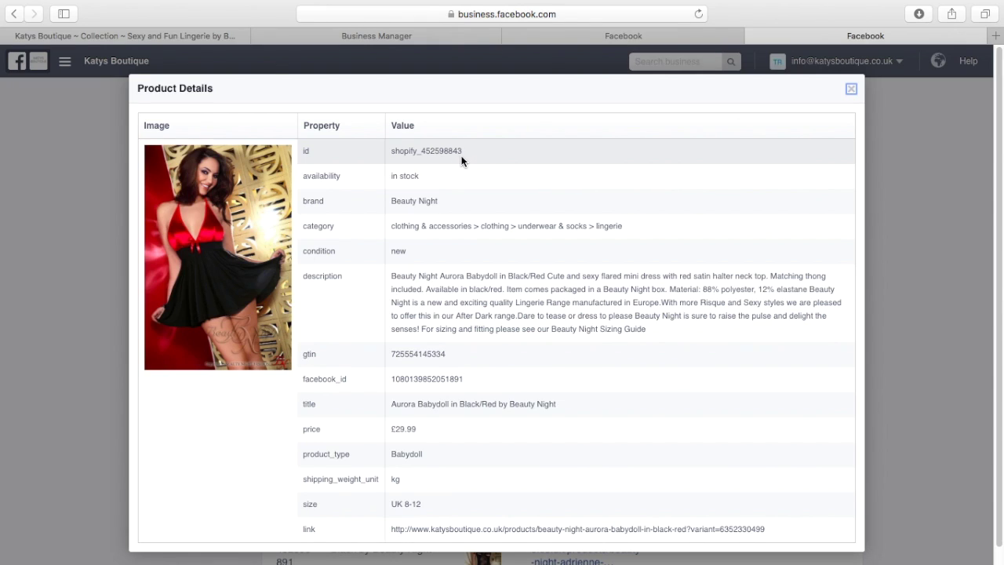
click(852, 91)
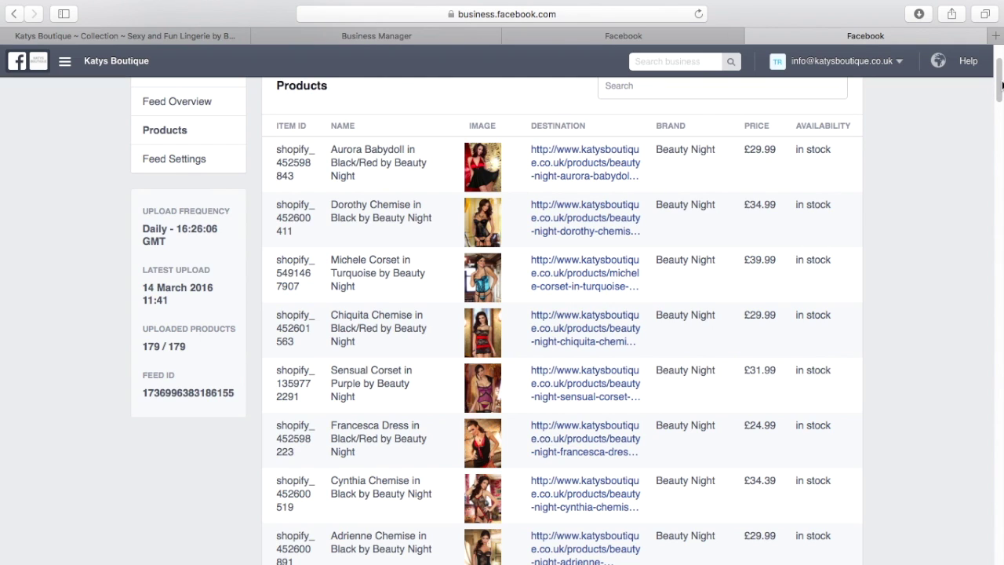
Step: Switch to Shopify, open the Checkout settings and show the Facebook Purchase event code in the Additional content and scripts content
scroll(1001, 78, up, 3)
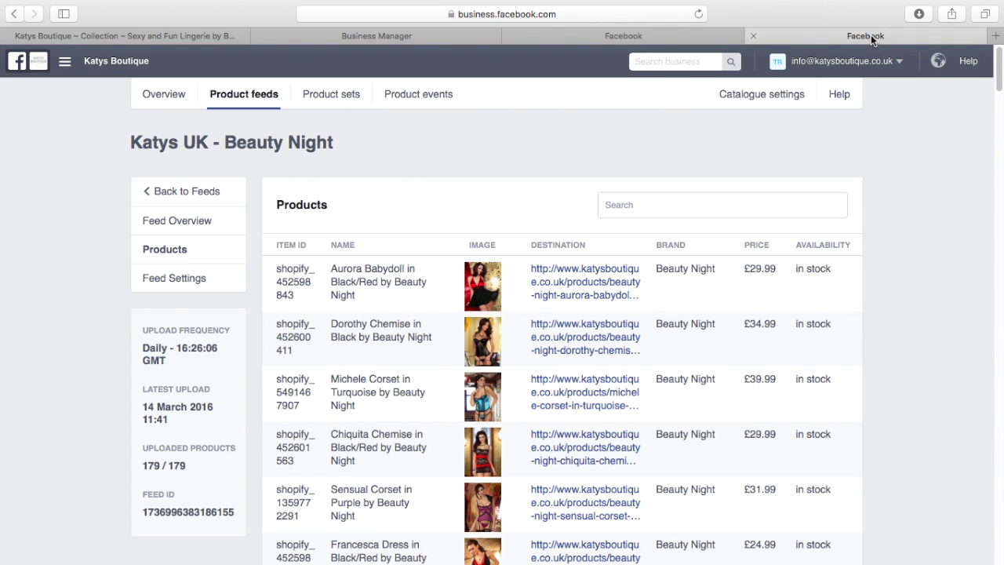
click(201, 38)
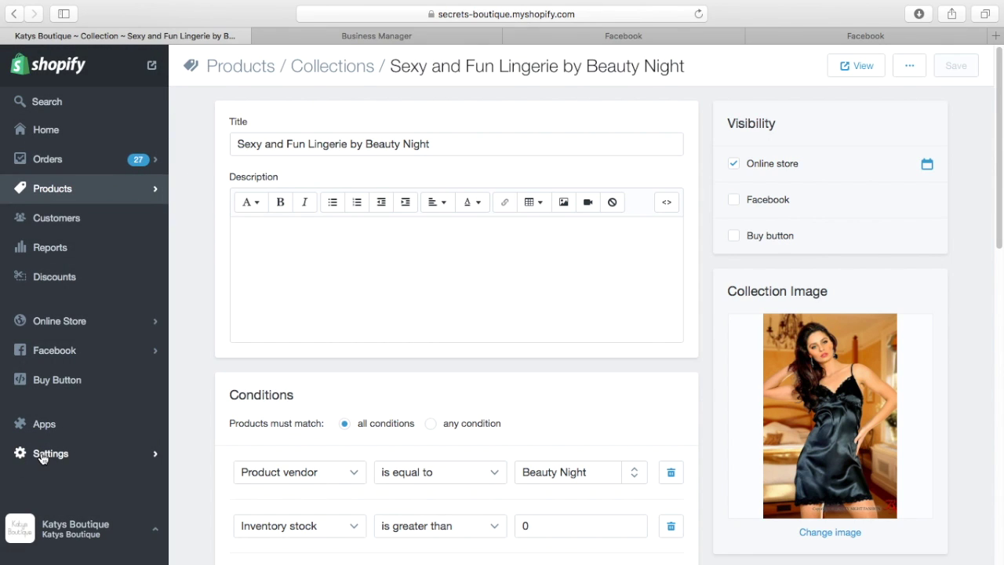
click(43, 456)
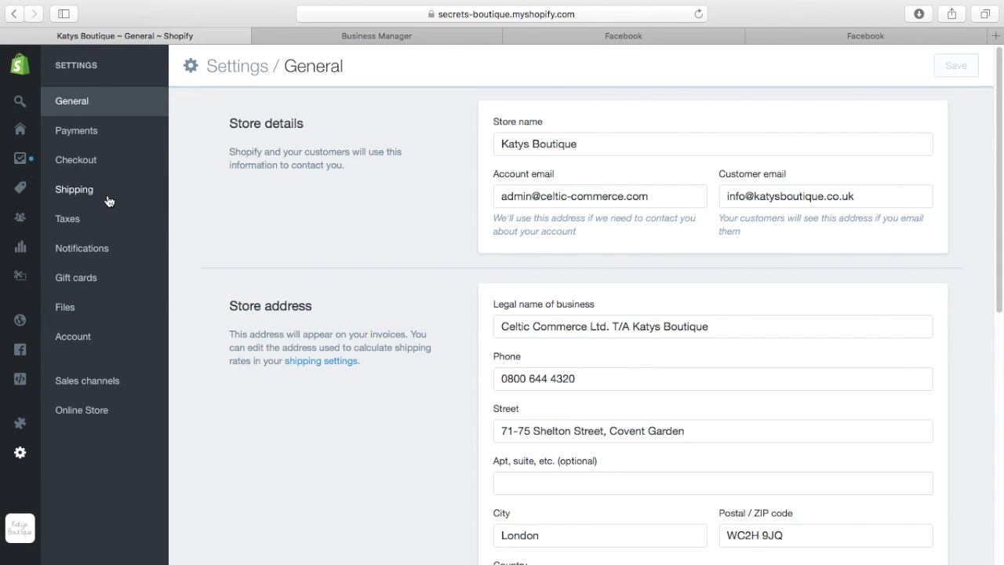
click(84, 163)
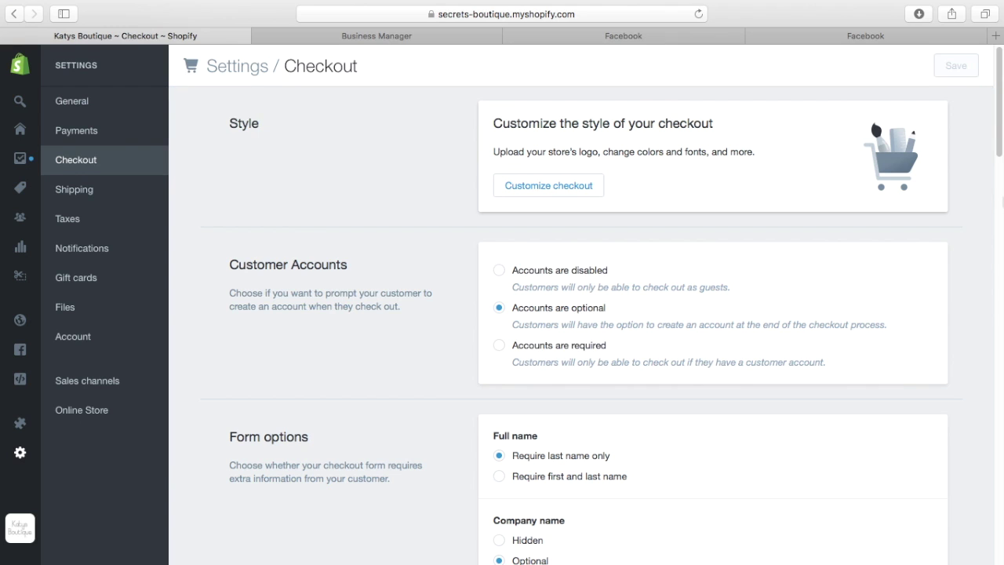
scroll(1002, 150, down, 15)
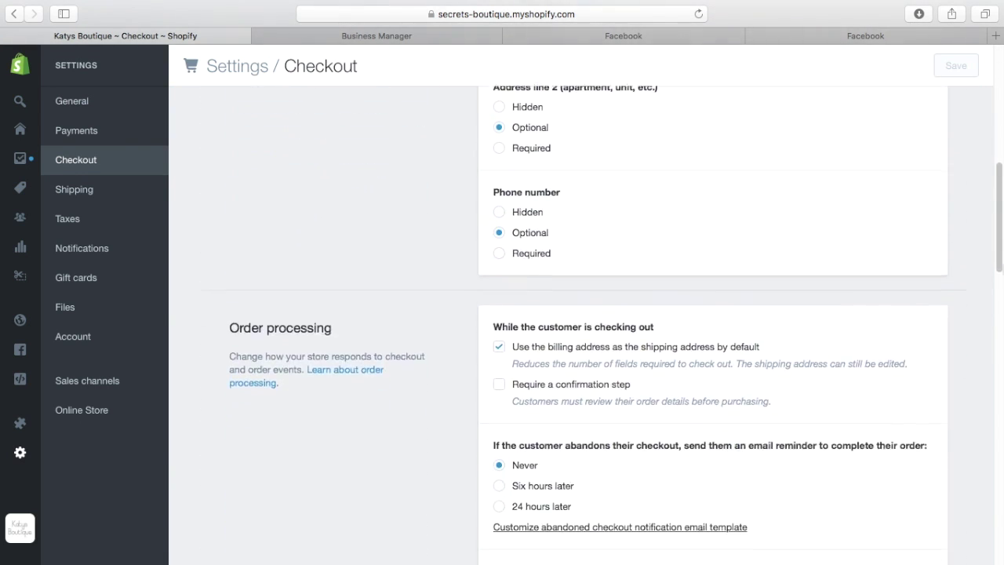
scroll(602, 324, down, 10)
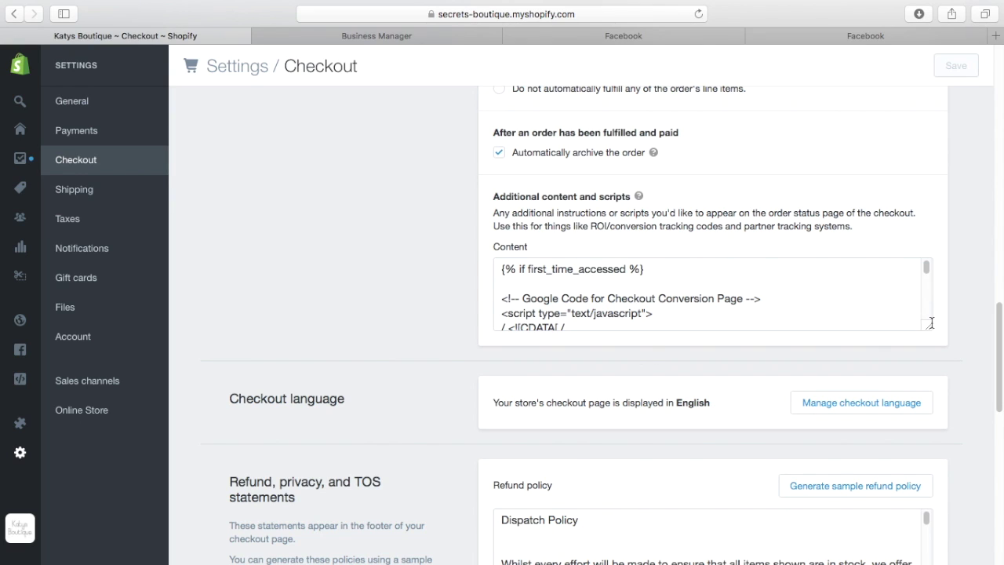
drag(929, 266, 928, 299)
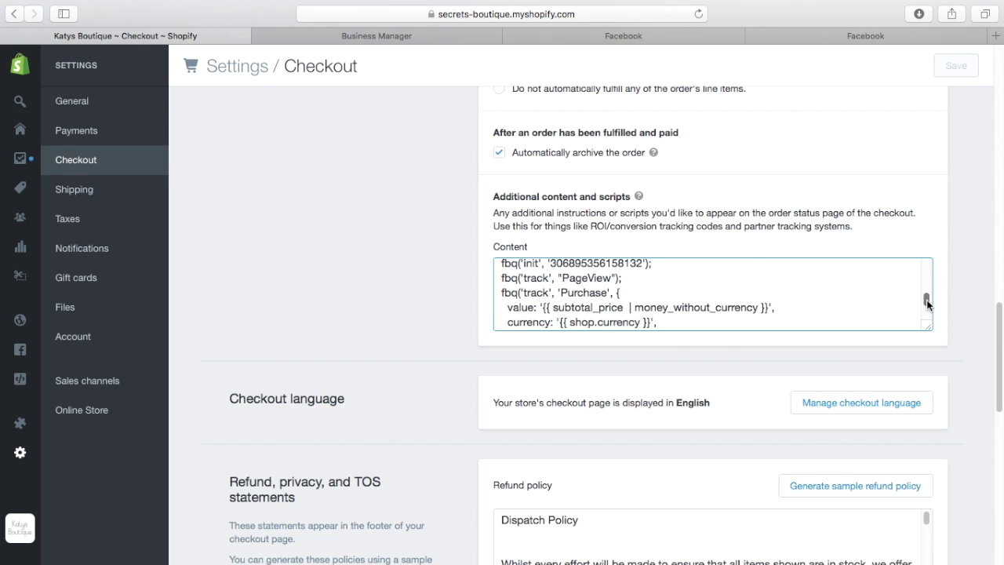
scroll(927, 302, down, 1)
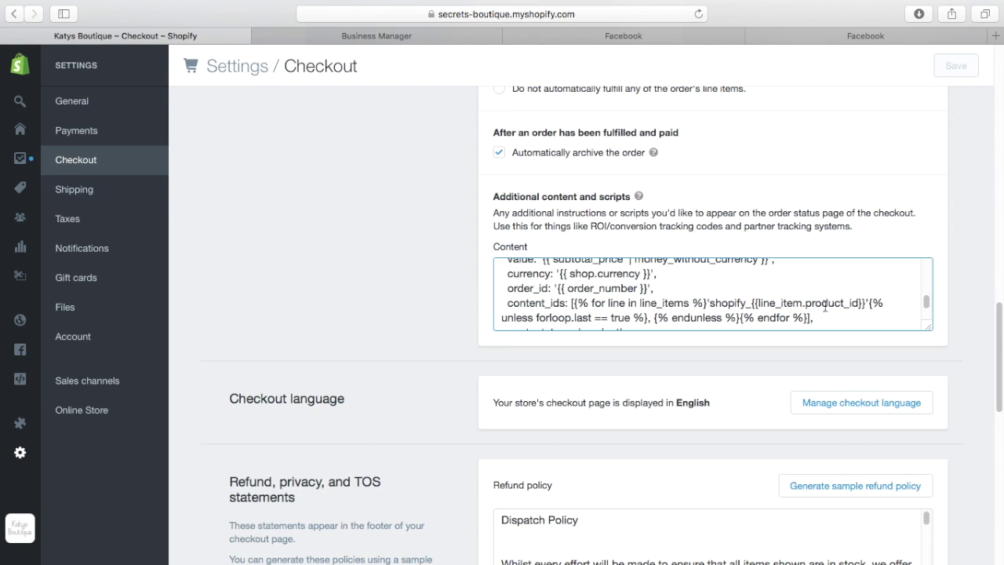
Step: Highlight line_item.product_id and its product_id part in the content_ids line of the Purchase event code
drag(860, 302, 758, 304)
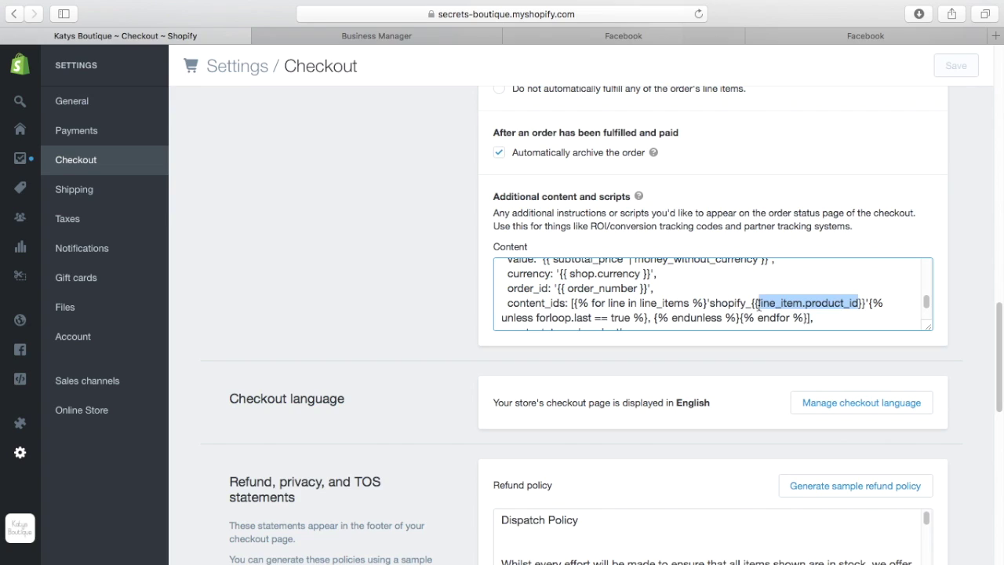
click(785, 287)
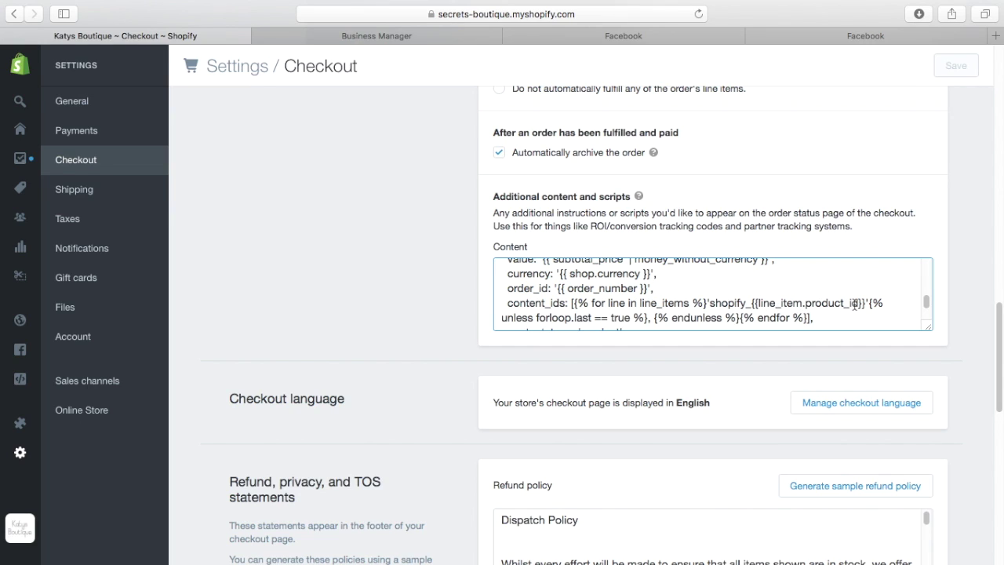
drag(850, 303, 808, 310)
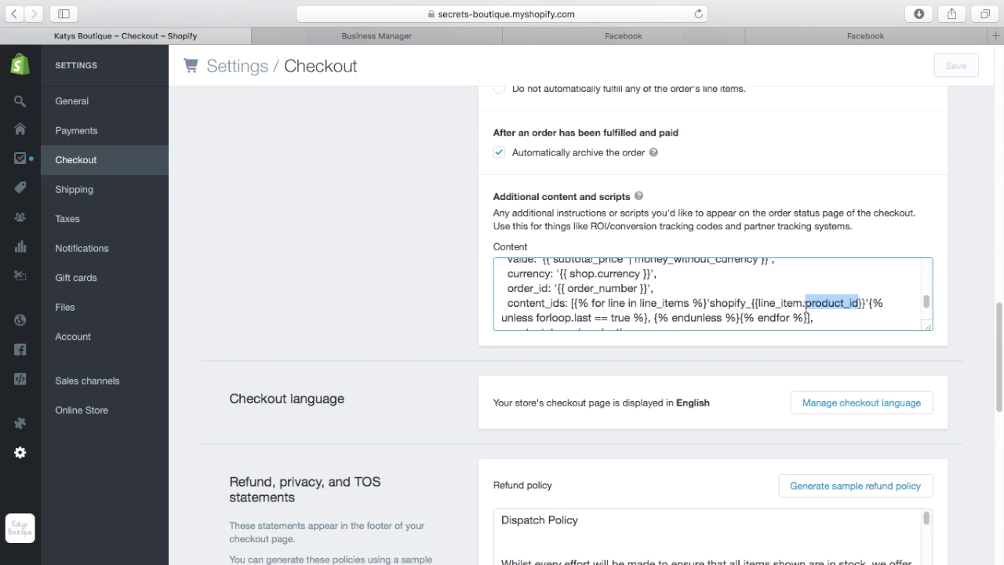
click(809, 282)
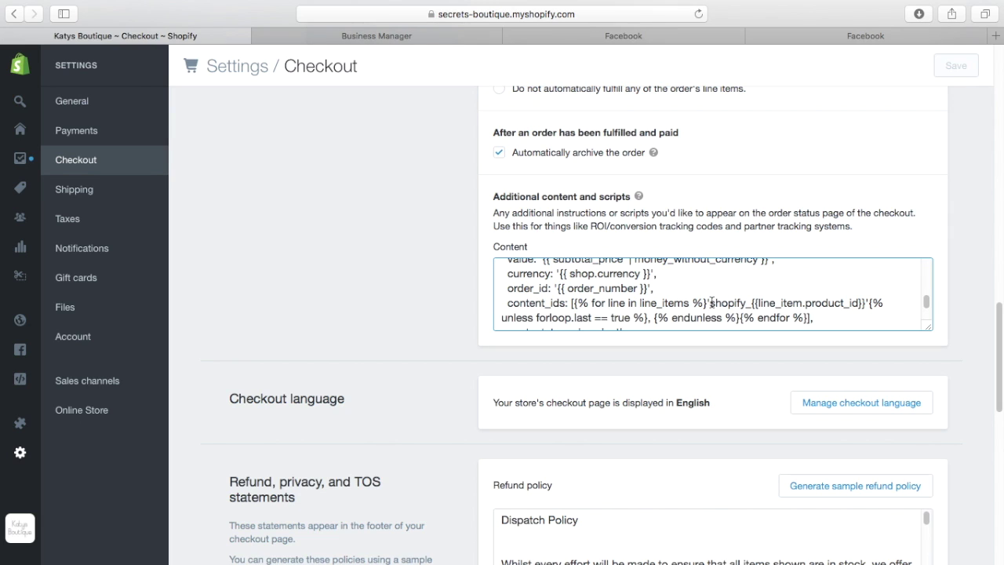
Step: Switch to the Facebook product feed, open the Aurora Babydoll in Black/Red details and highlight the product's id value
click(829, 41)
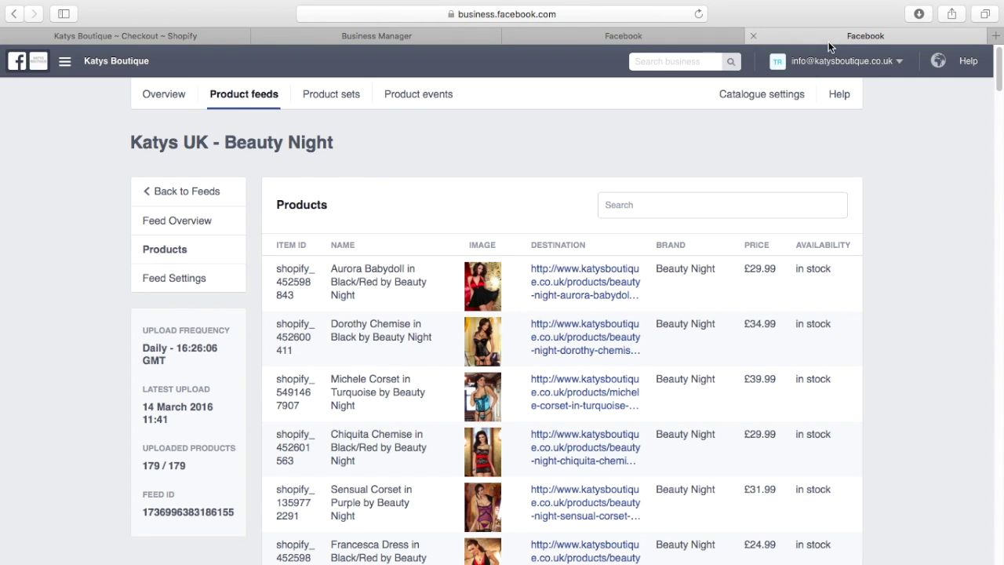
click(396, 283)
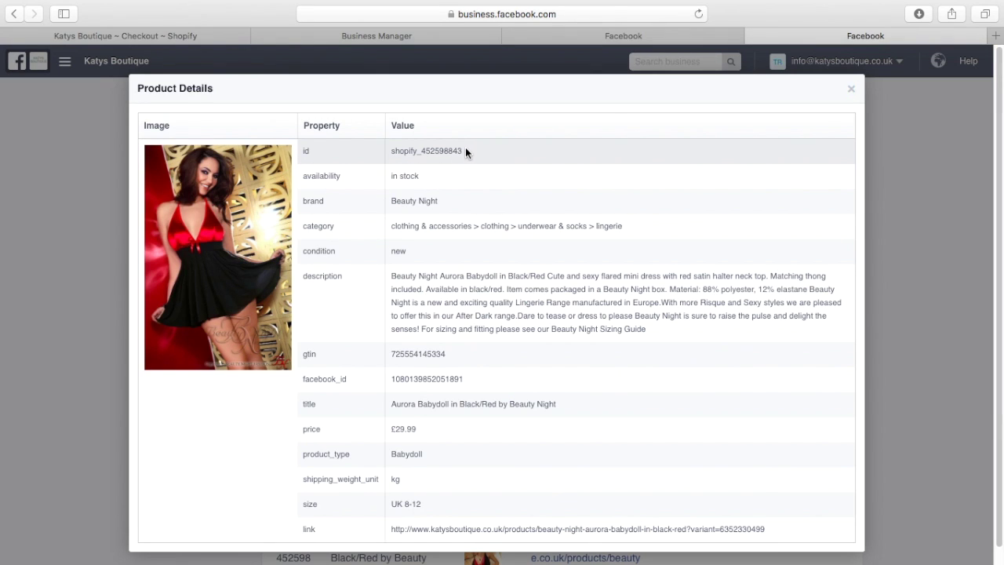
drag(464, 149, 392, 150)
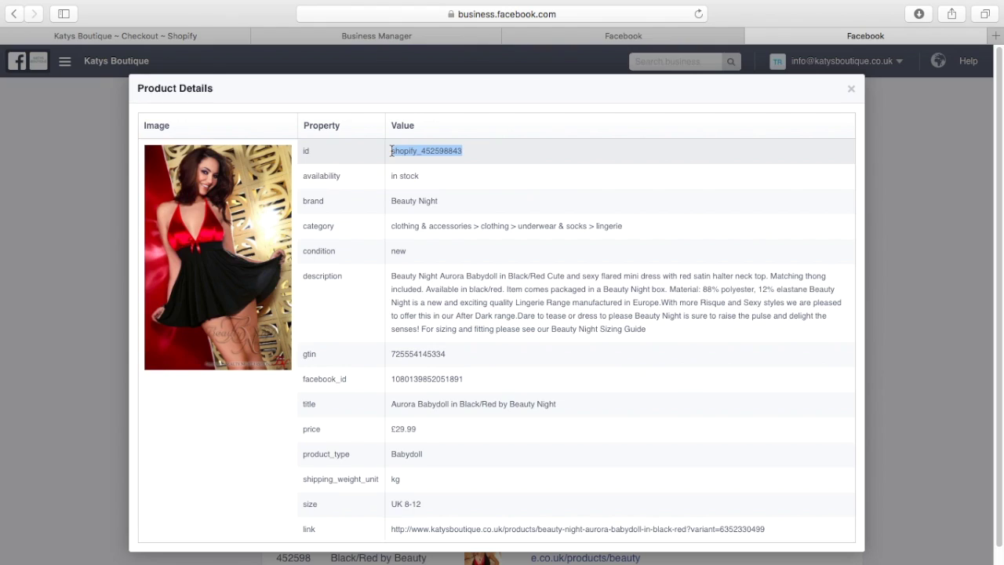
click(465, 153)
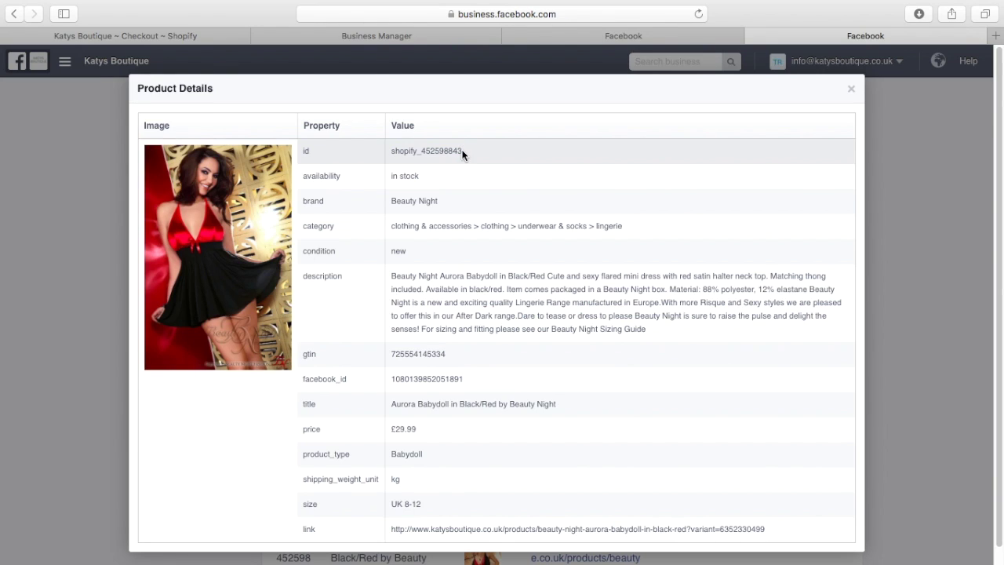
double_click(394, 152)
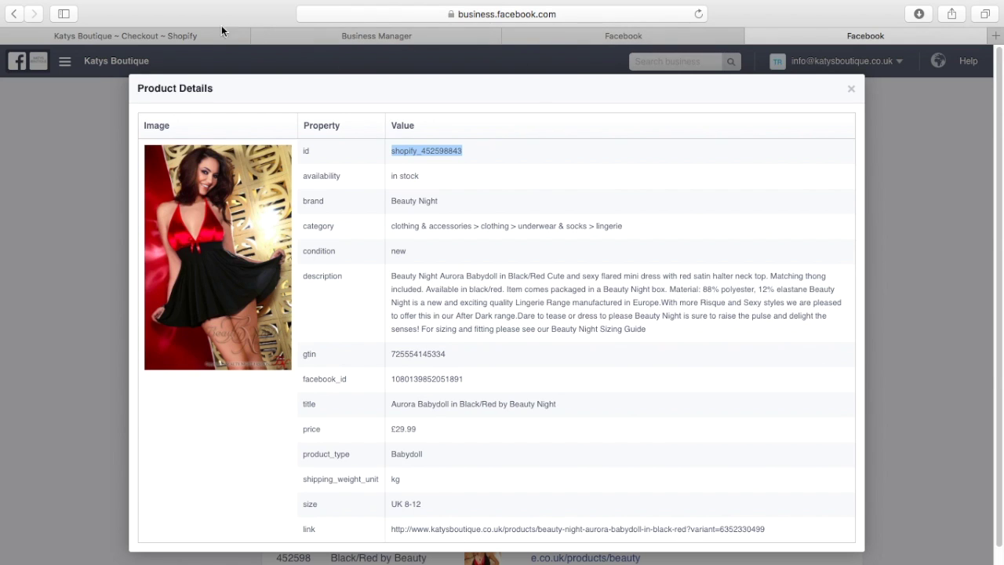
Step: Compare the Facebook product id with the Shopify checkout script, highlighting the shopify_ prefix in content_ids, and close the product details
click(197, 36)
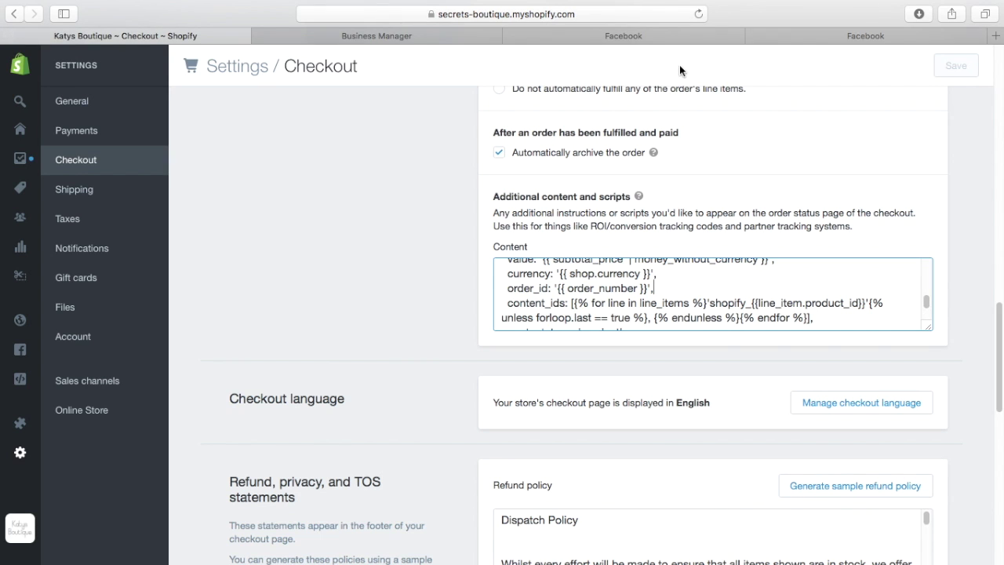
click(799, 35)
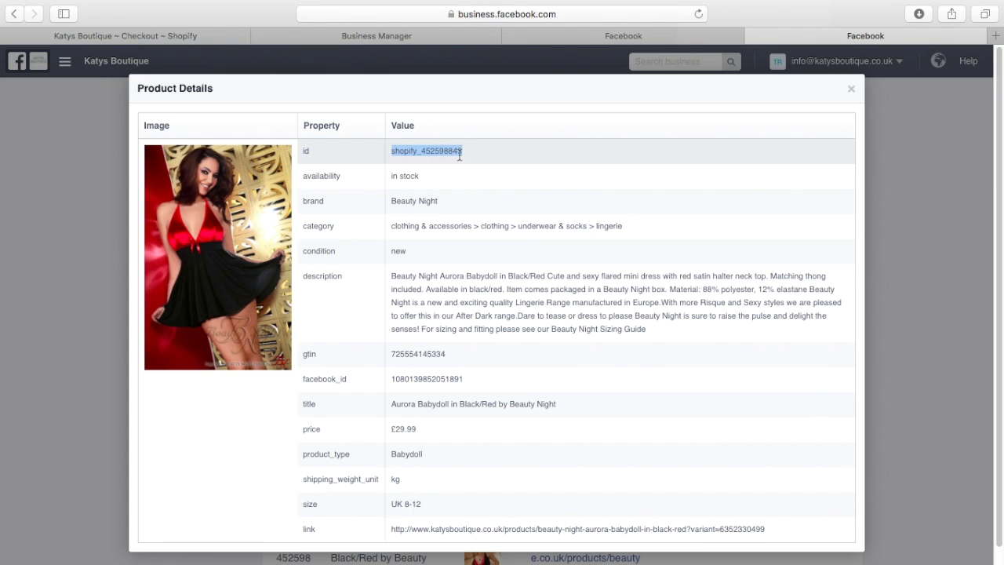
click(216, 42)
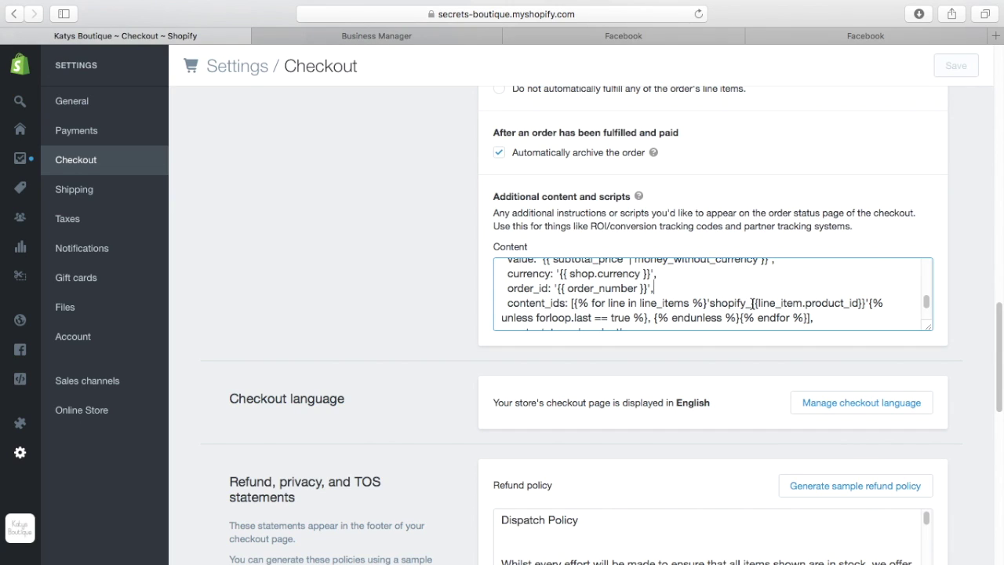
drag(751, 303, 710, 303)
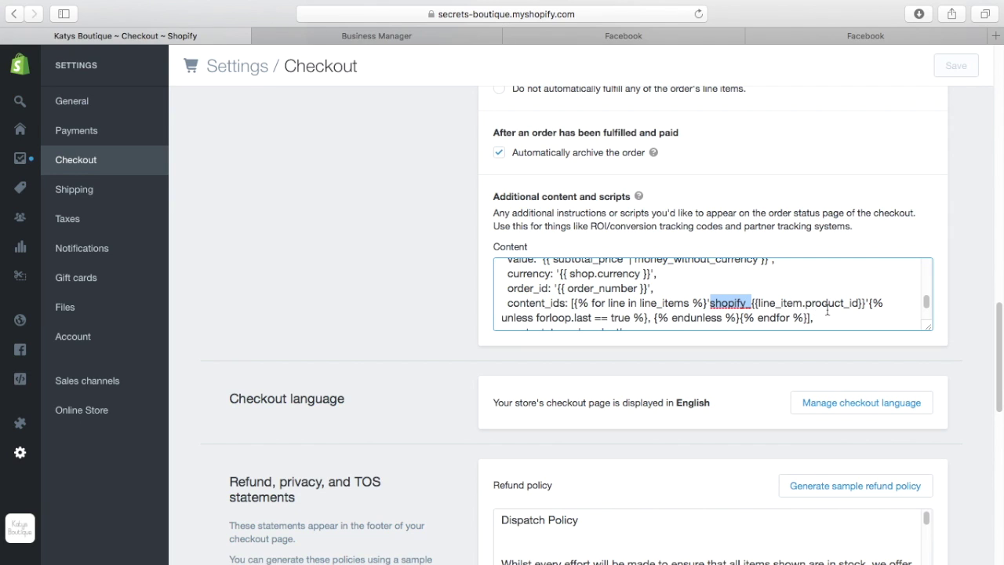
click(806, 37)
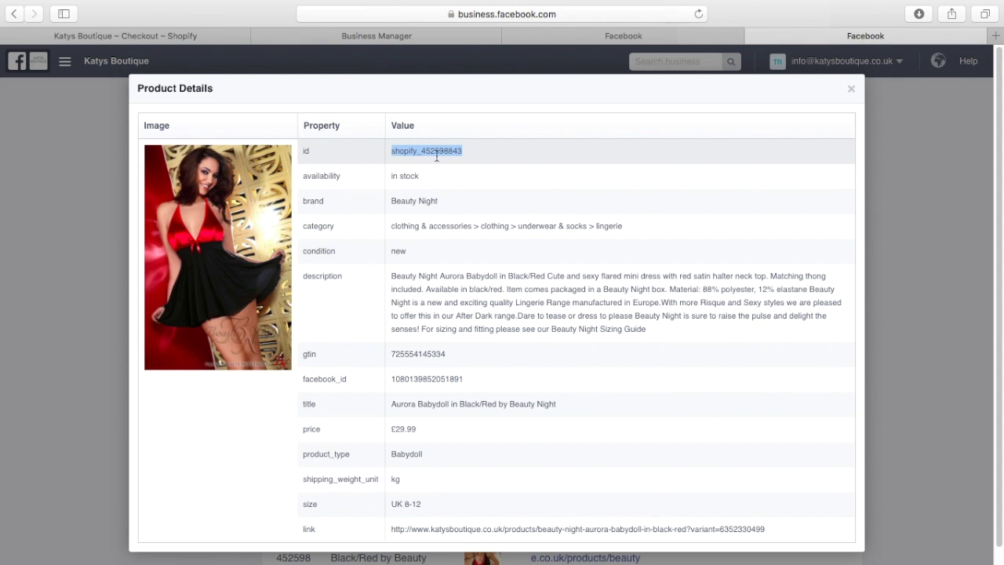
click(851, 90)
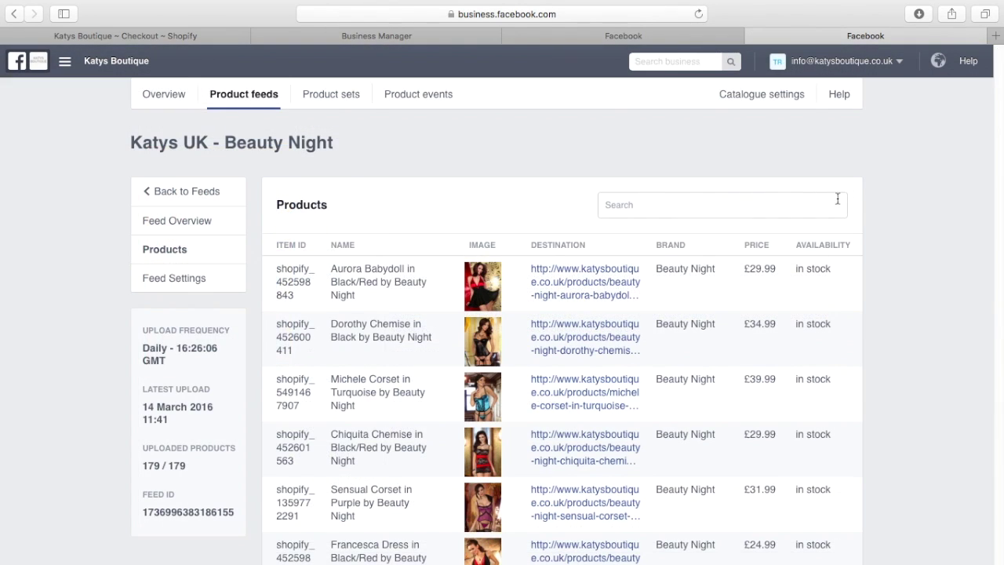
Step: Return to the Shopify checkout script and highlight the content_type: 'product' line of the Purchase event
click(145, 36)
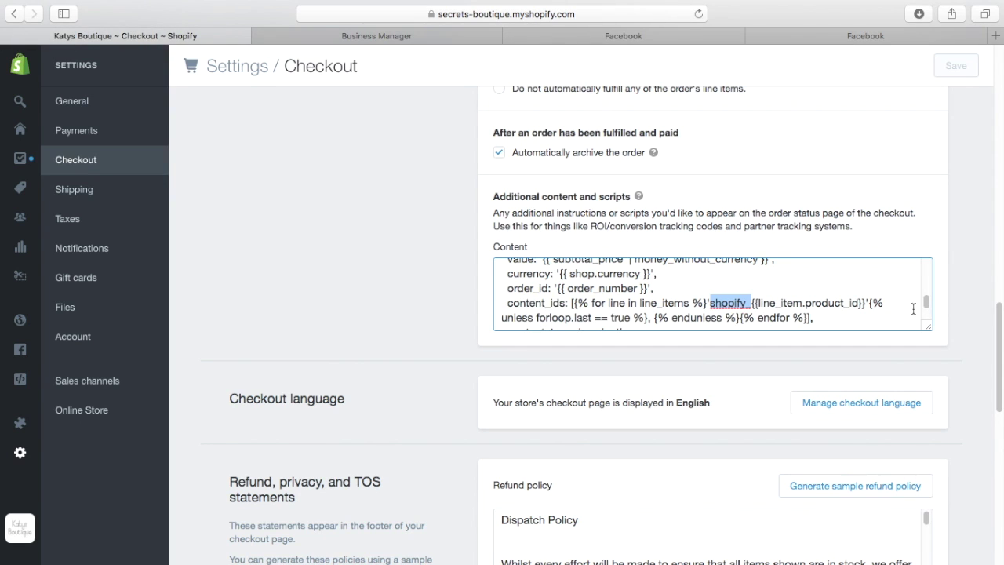
scroll(927, 305, down, 1)
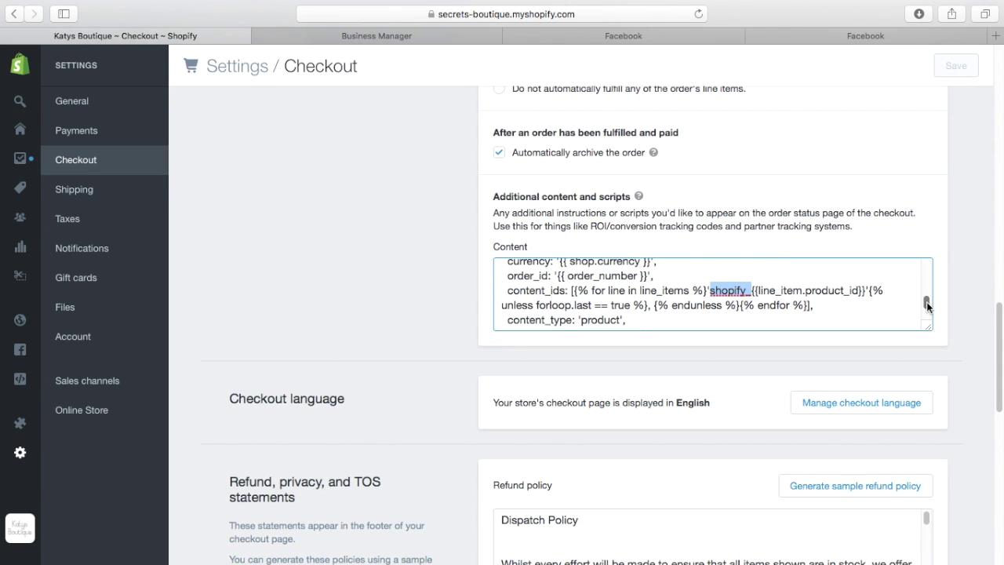
scroll(927, 302, down, 1)
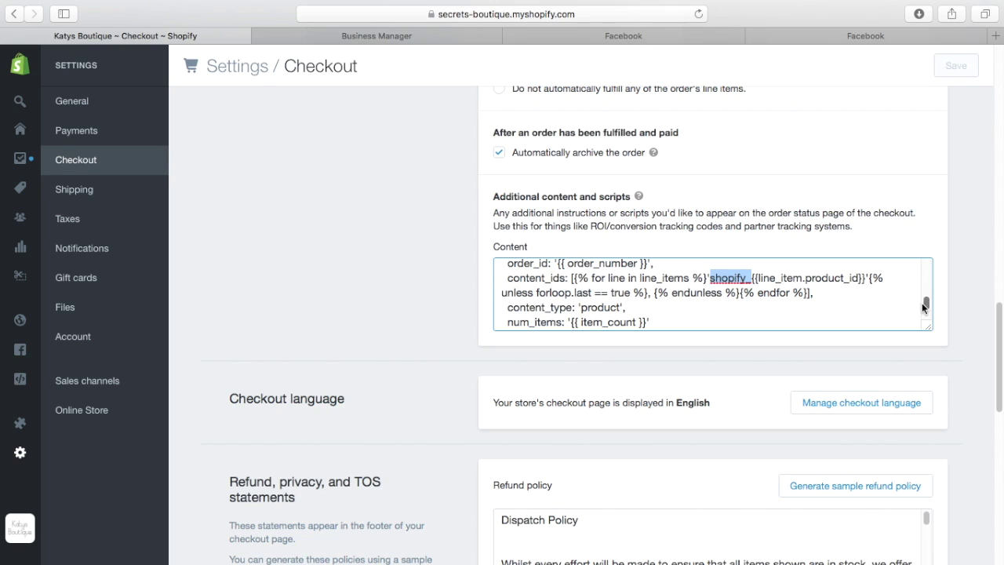
drag(628, 307, 505, 311)
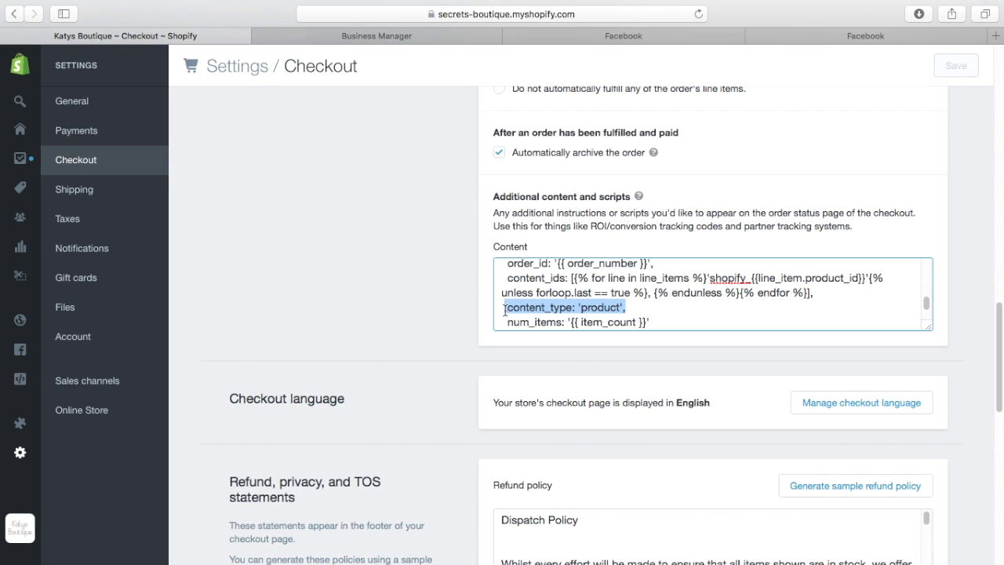
click(651, 307)
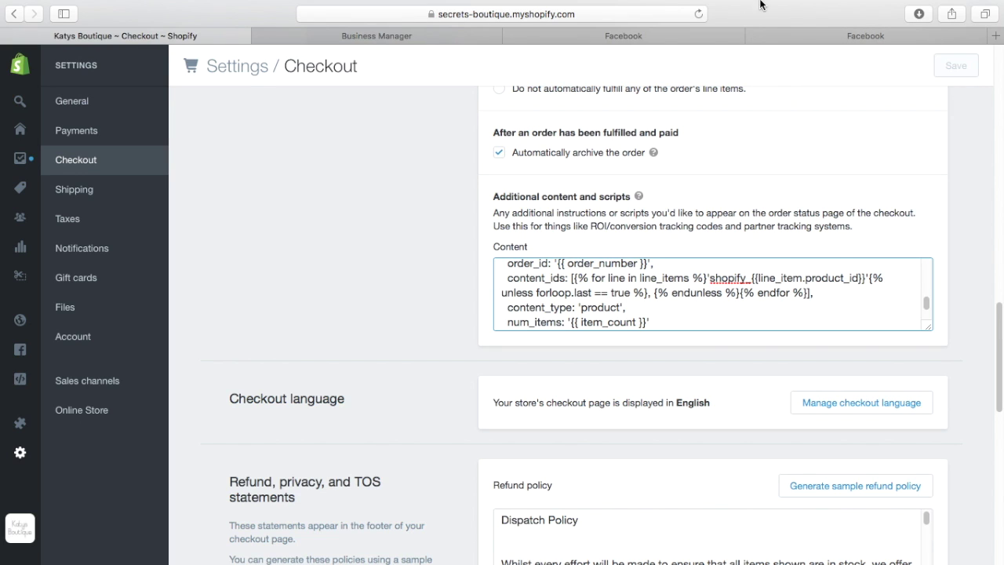
Step: Switch to the Facebook feed products, view the Aurora Babydoll in Black/Red details again and close them
click(780, 50)
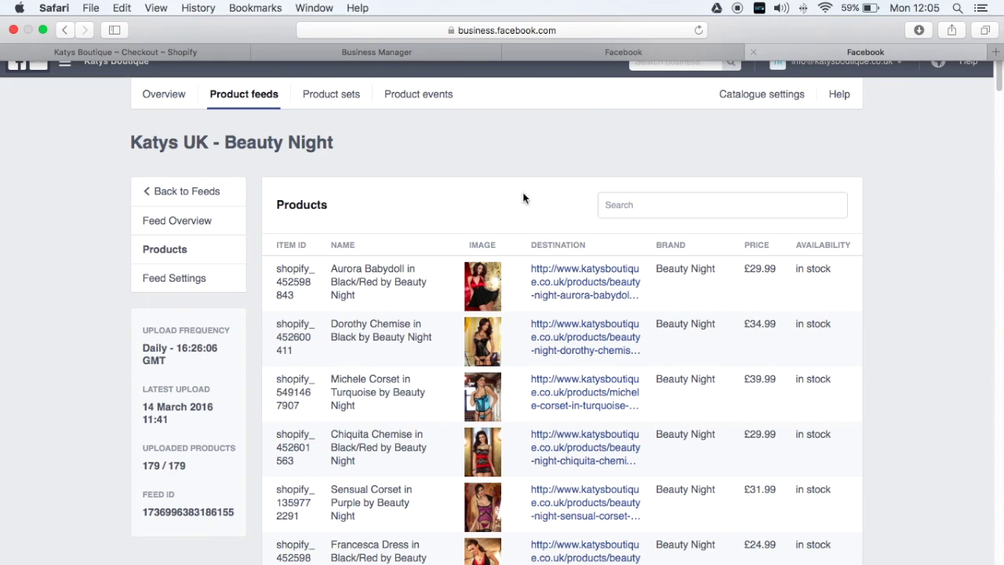
click(369, 278)
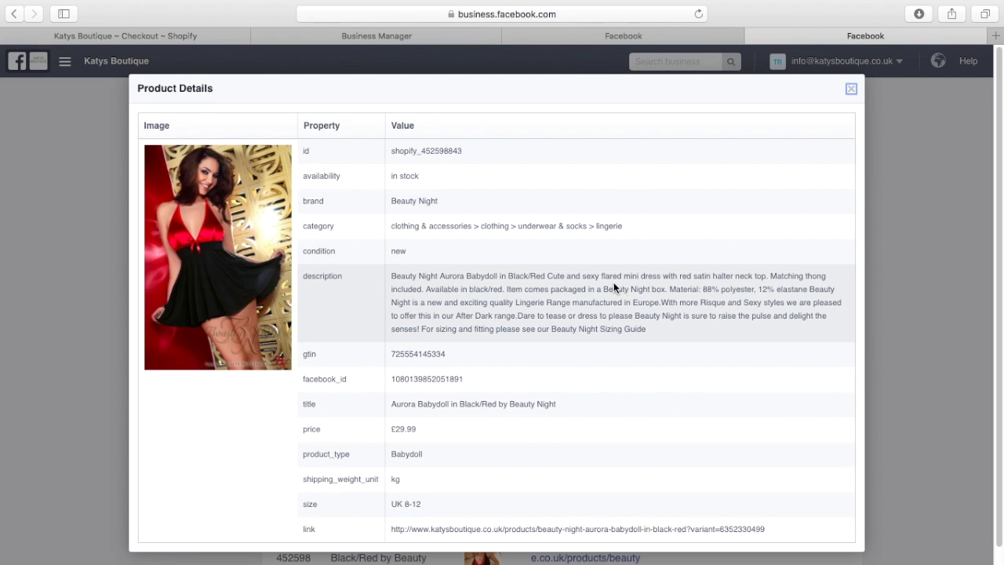
click(851, 91)
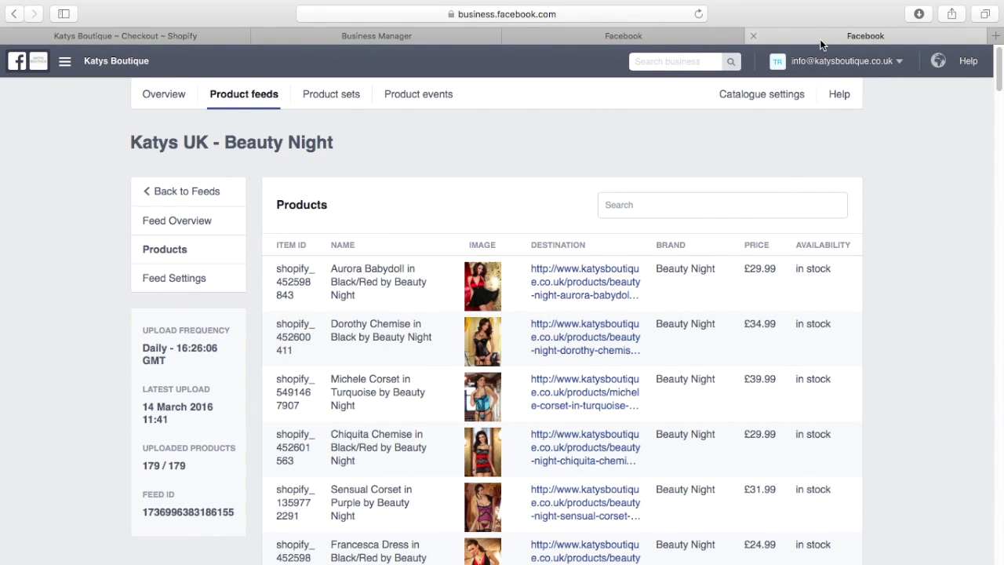
Step: Go back to the Shopify checkout script and highlight the content_ids parameter in the Purchase event code
click(116, 35)
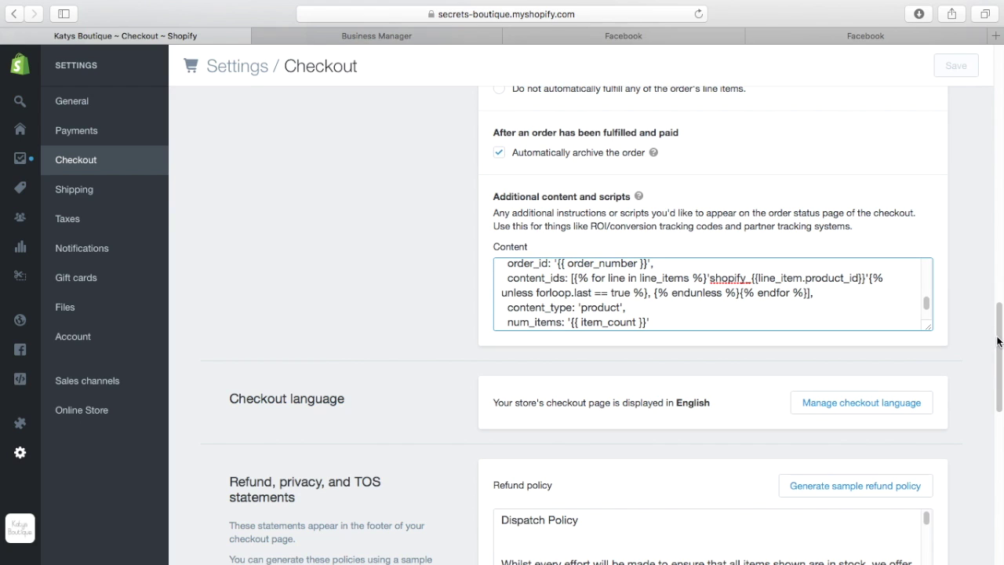
mouse_move(999, 341)
mouse_down()
mouse_move(1000, 277)
mouse_move(999, 343)
mouse_up()
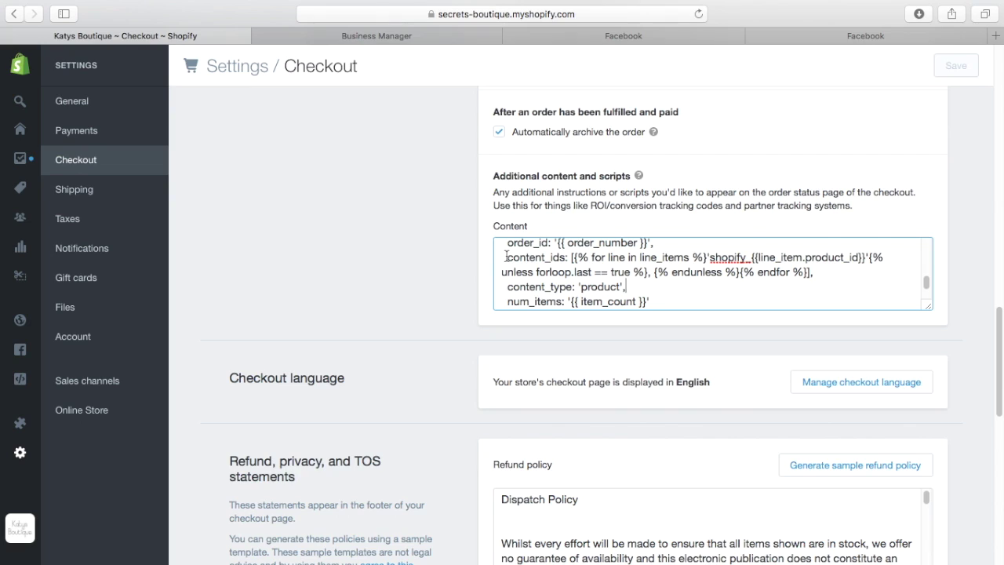
drag(506, 257, 567, 254)
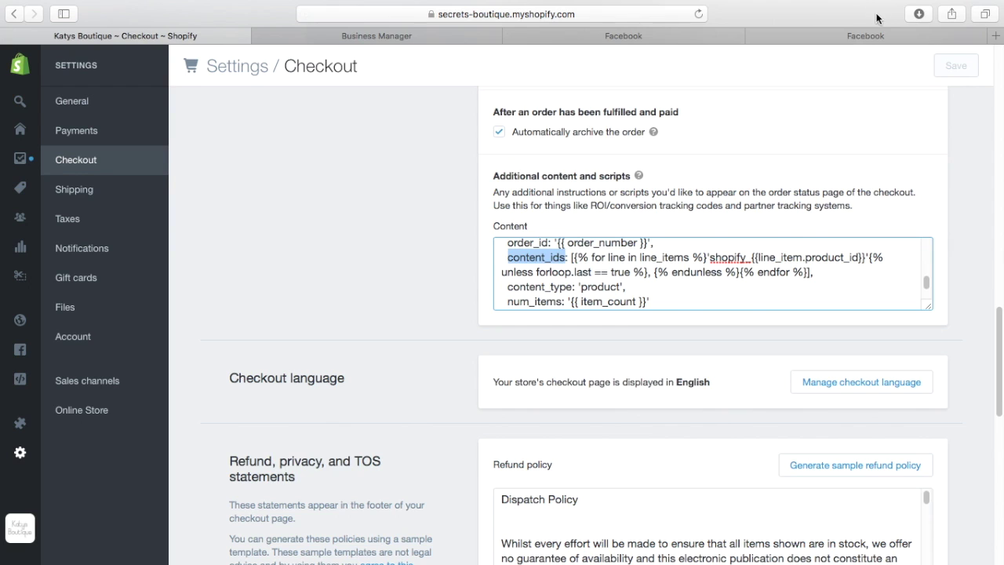
Step: Search the web for gtm from the Facebook feed products page and open the Google Tag Manager website
click(863, 36)
click(611, 14)
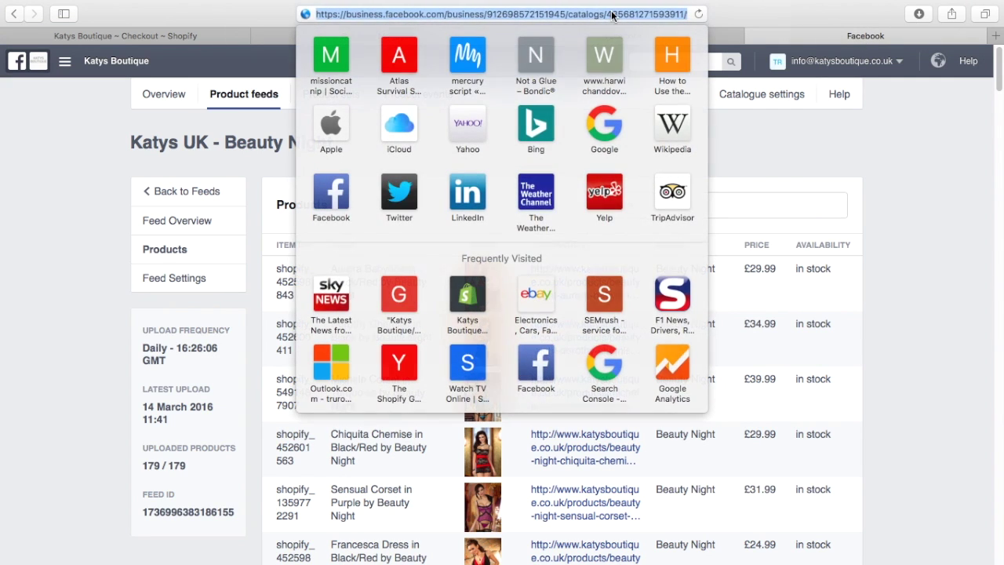
text(gtm)
key(Return)
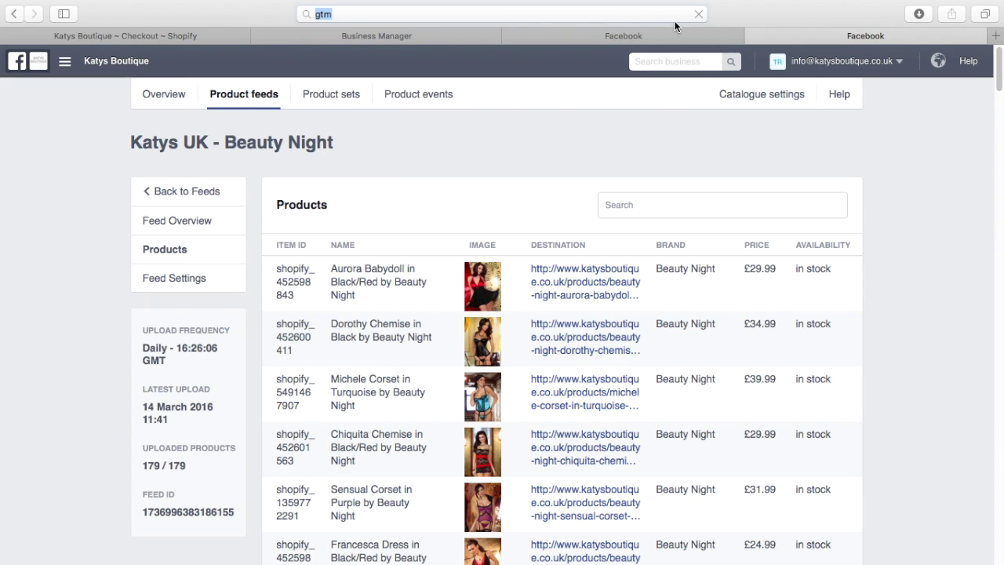
key(Down)
key(Down)
key(Down)
key(Down)
key(Down)
key(Down)
key(Return)
click(193, 180)
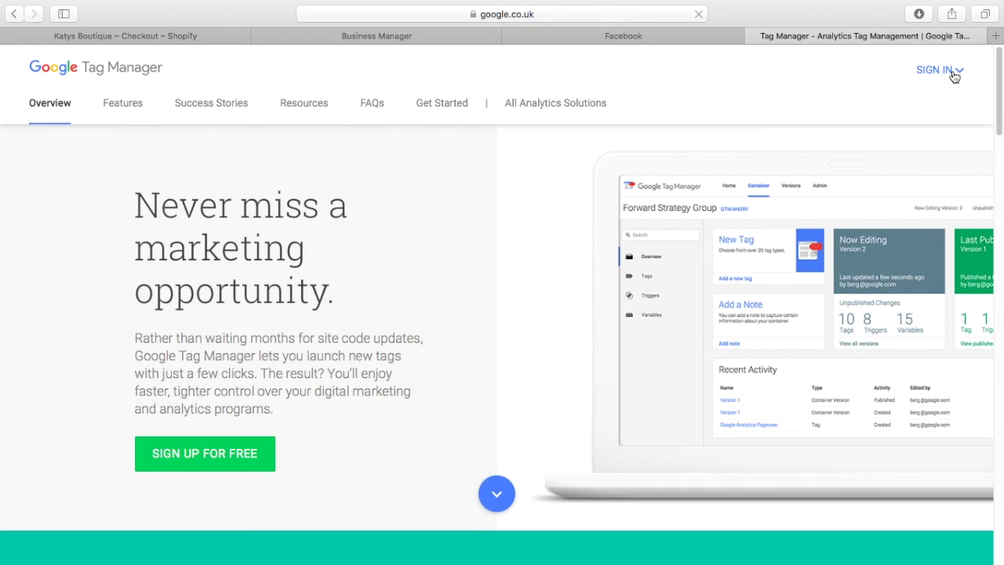
Step: Sign in to Google Tag Manager and open the FB Product tag of the secrets-boutique.myshopify.com container
click(957, 78)
click(862, 181)
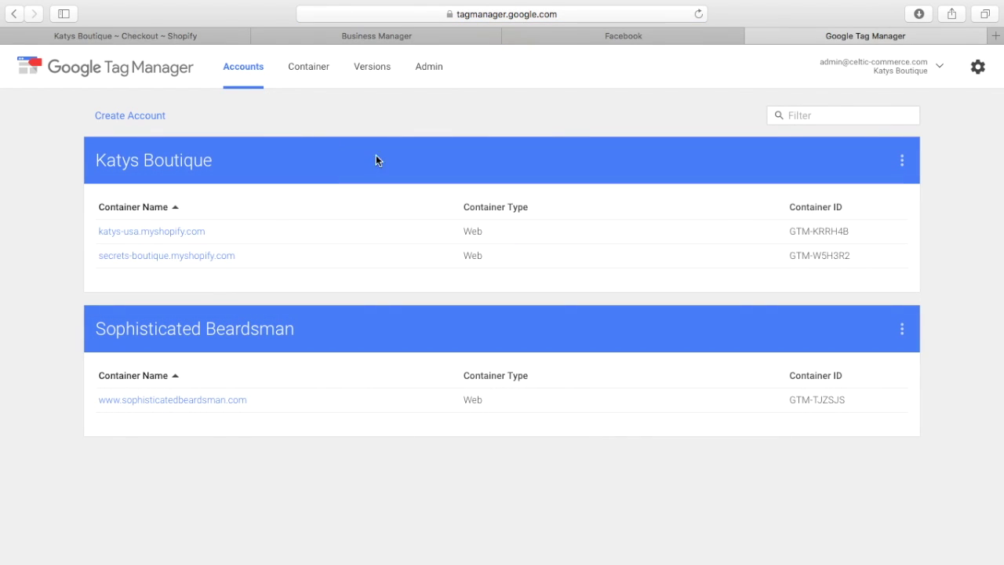
click(201, 256)
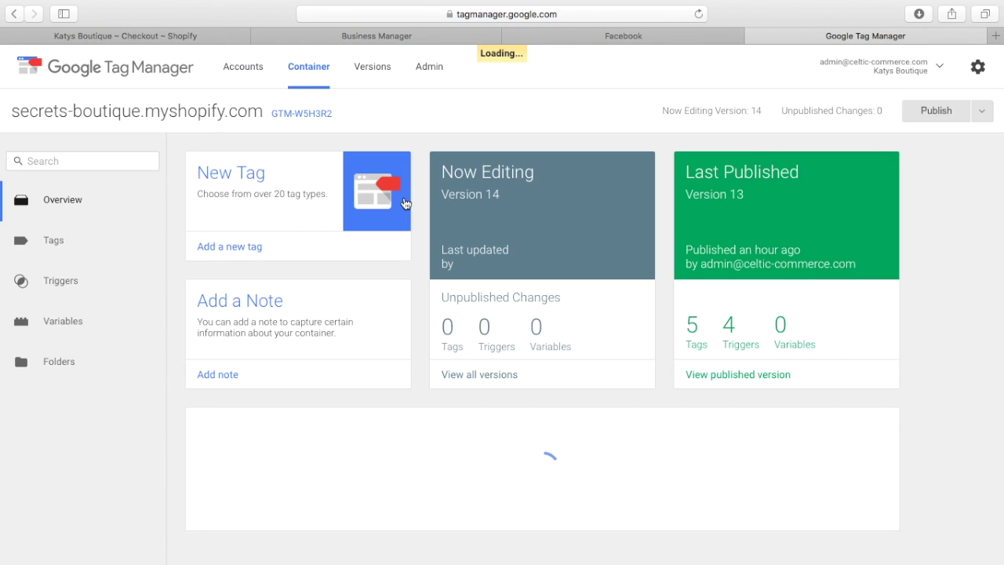
click(53, 241)
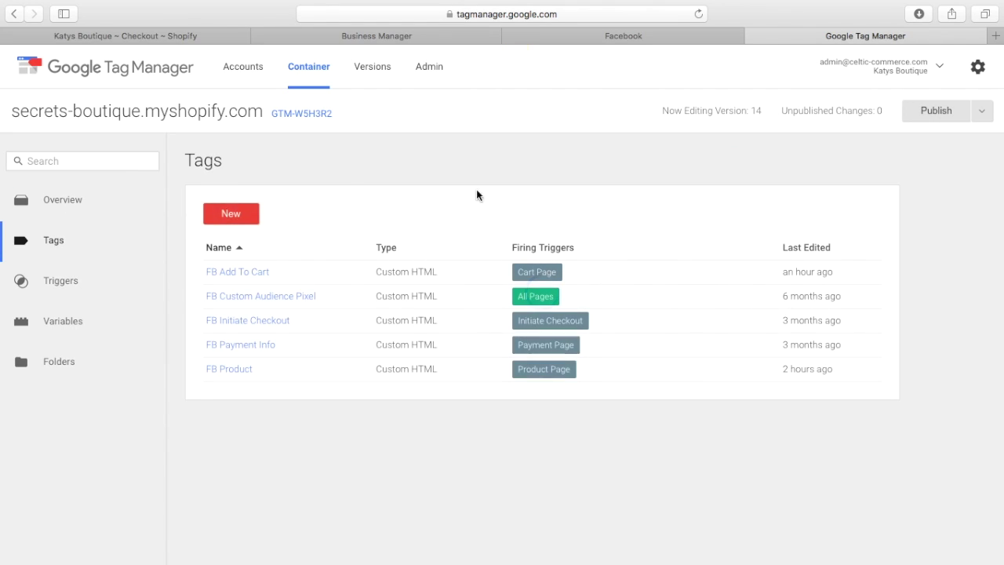
click(238, 370)
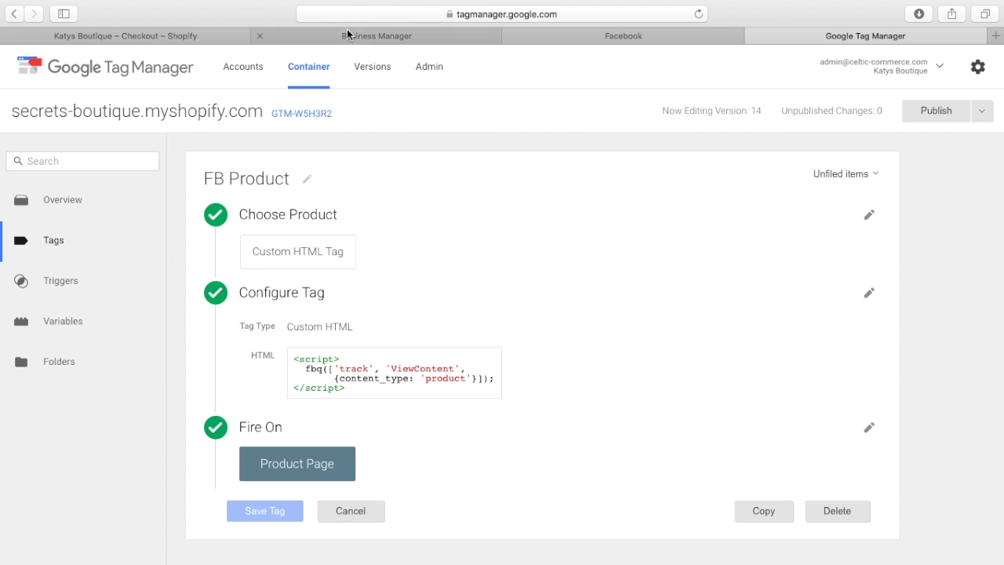
Step: Highlight content_type: 'product' in the Shopify checkout script and compare it with the FB Product tag's HTML in Google Tag Manager
click(145, 40)
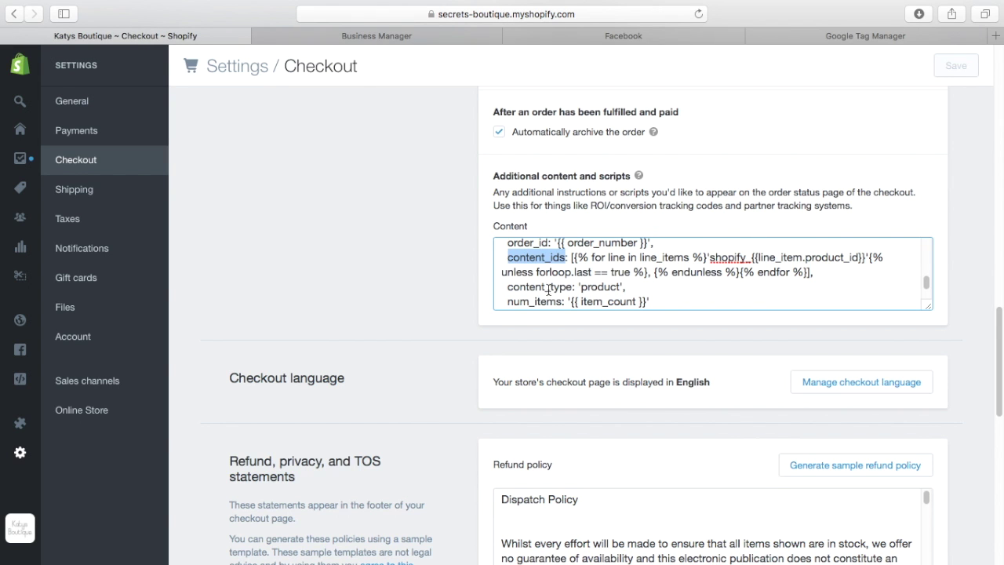
drag(507, 287, 627, 286)
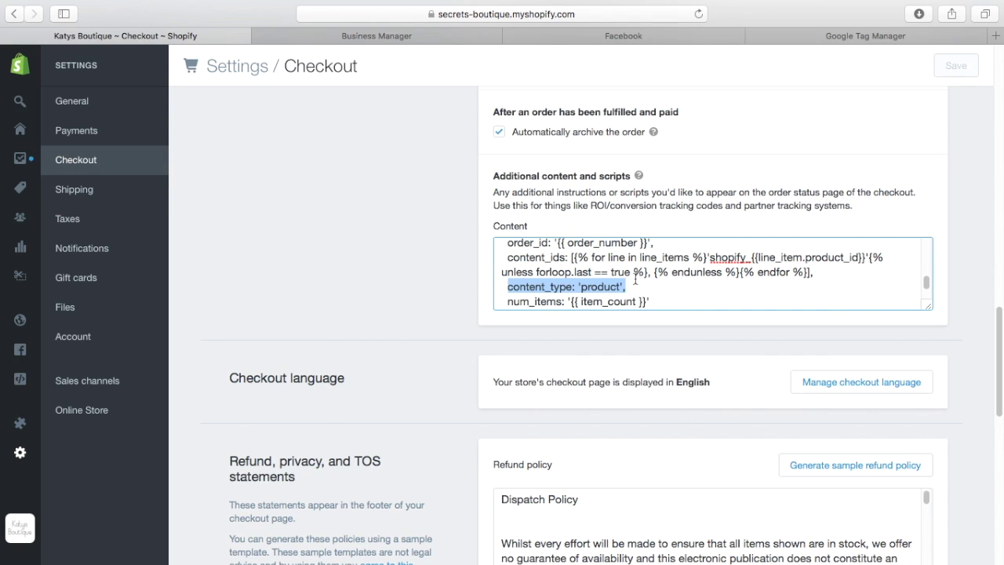
shift+click(624, 289)
click(779, 39)
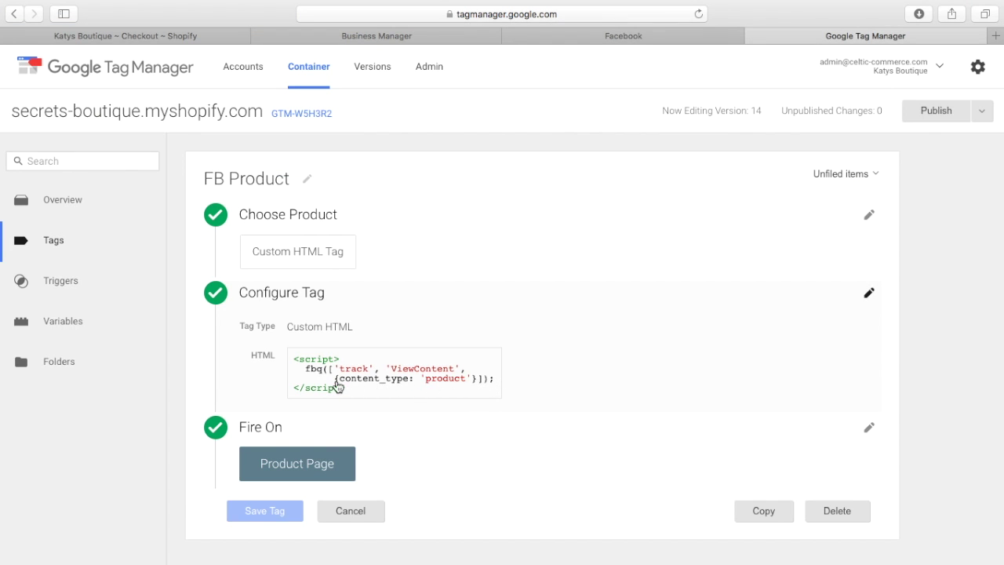
Step: Highlight line_item.product_id in the Shopify script's content_ids and compare the script with the FB Product tag in Google Tag Manager
click(177, 39)
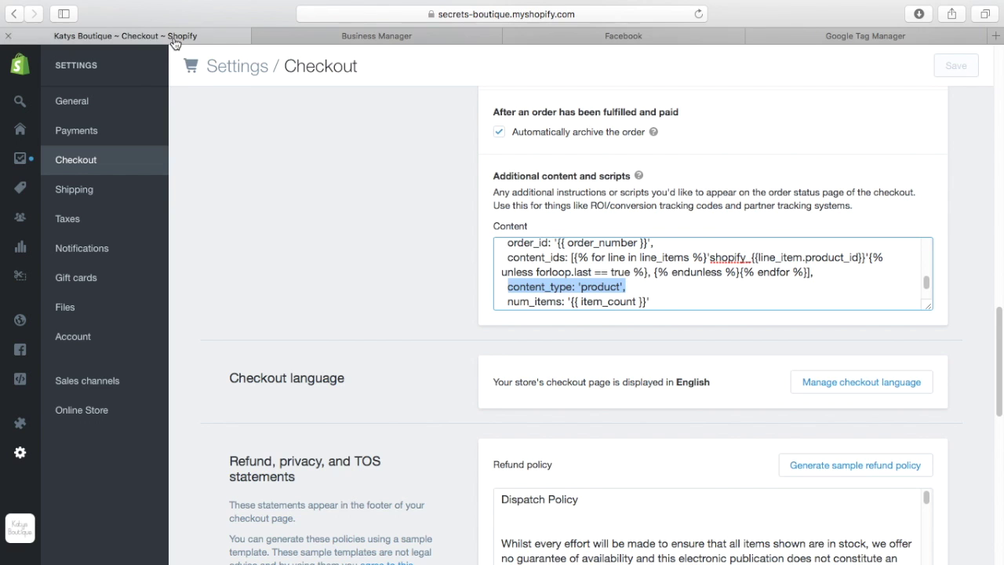
drag(861, 257, 778, 260)
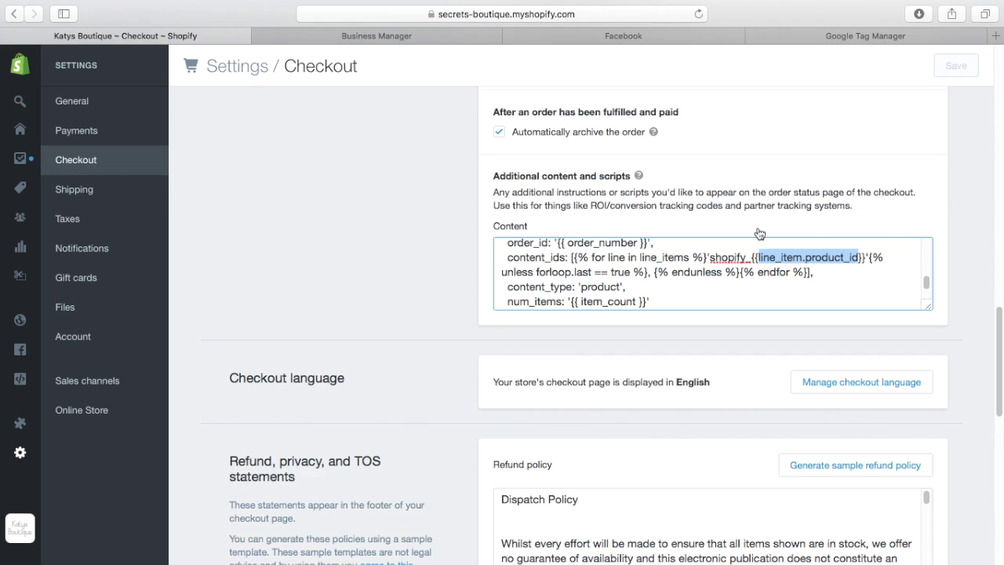
click(791, 34)
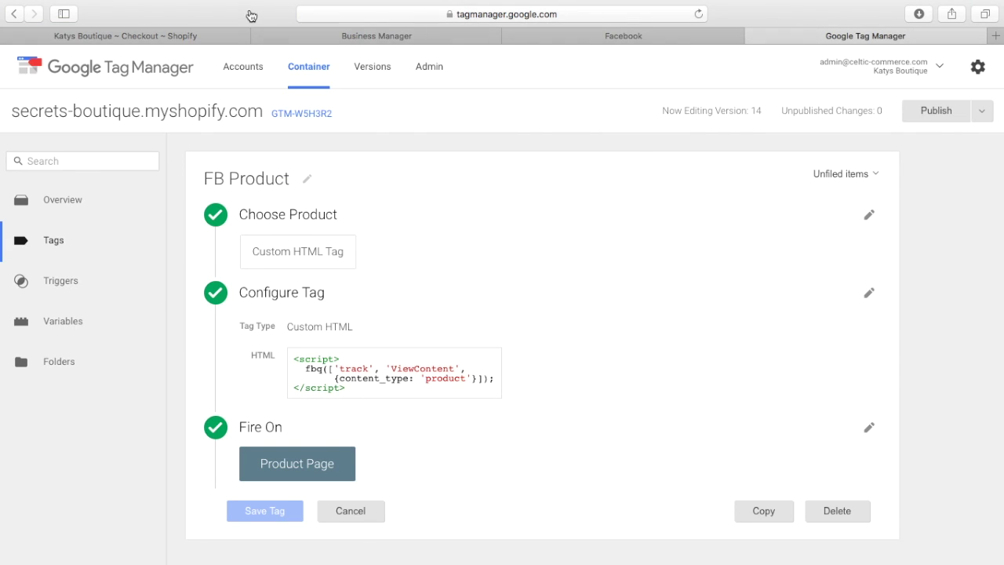
click(213, 41)
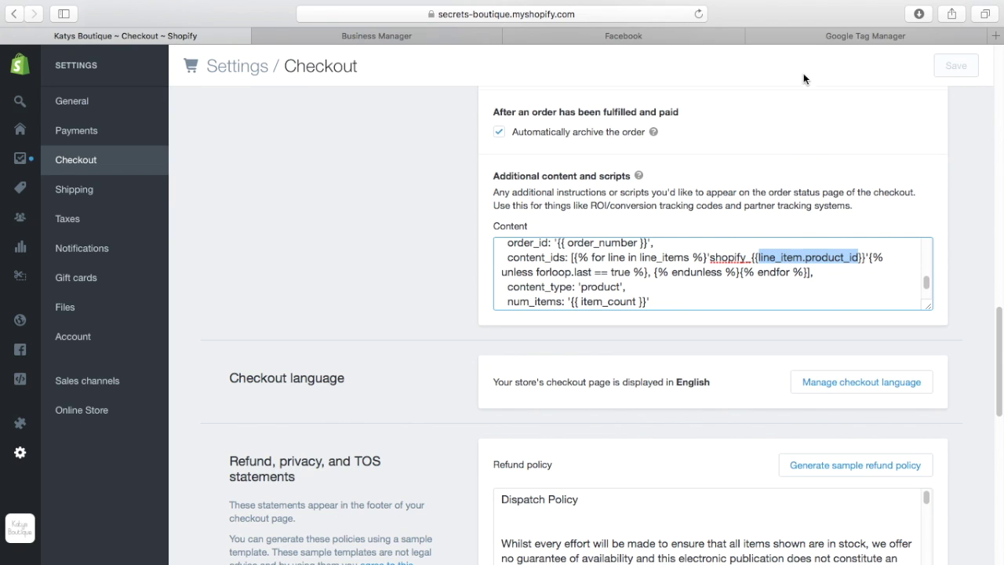
click(802, 37)
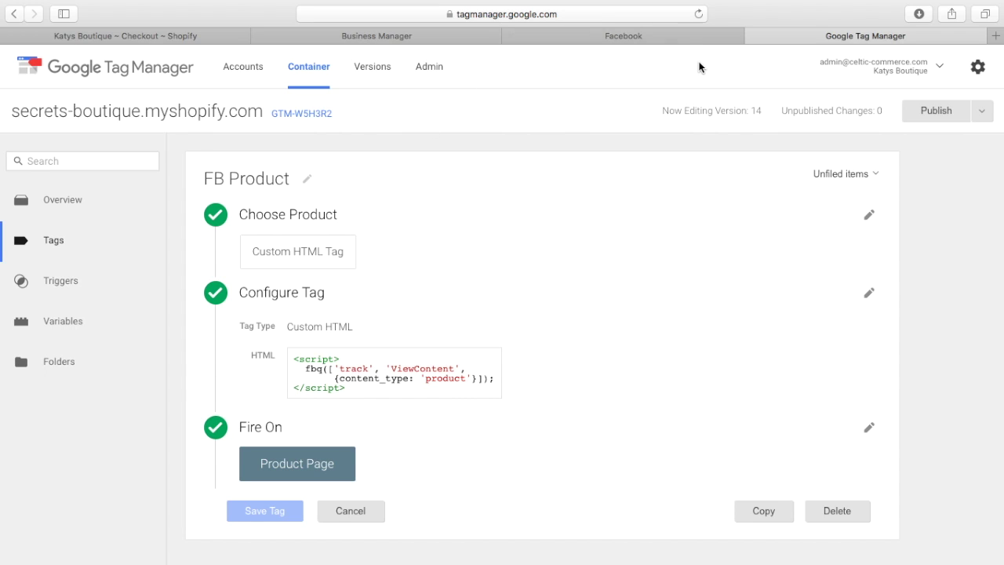
Step: Revisit the Facebook feed schedule's Feed URL, the Business Manager page and the Shopify checkout script
click(656, 35)
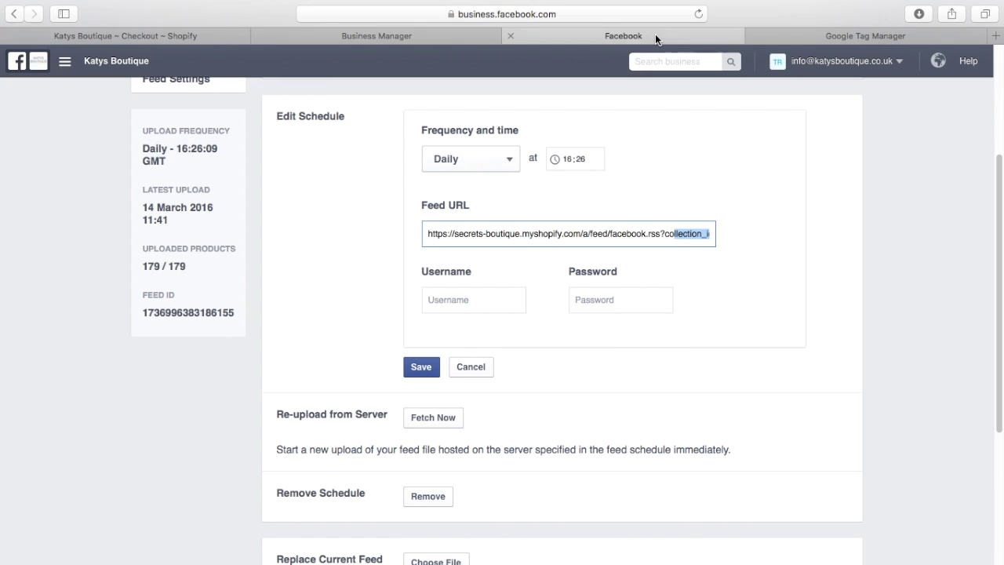
click(391, 41)
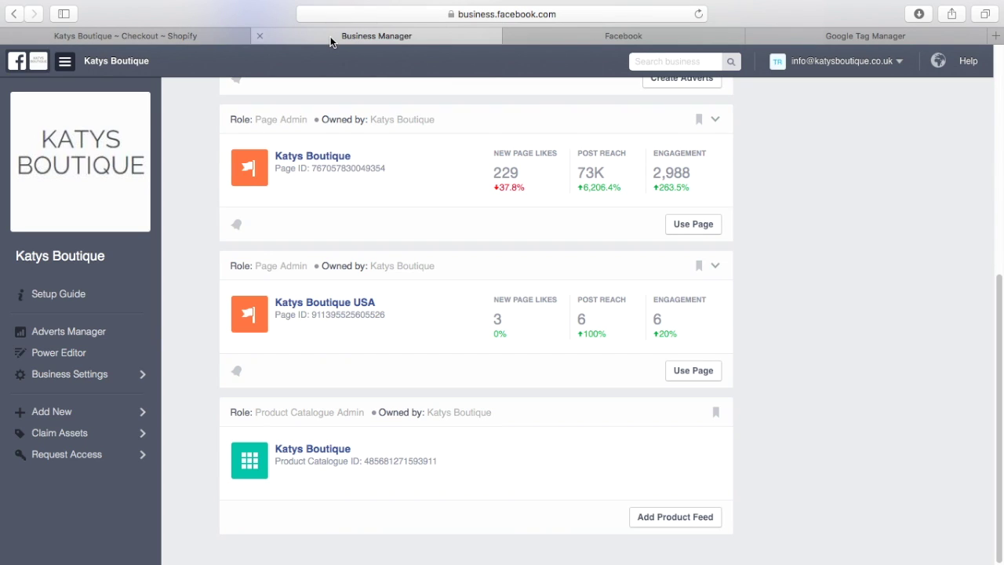
click(726, 37)
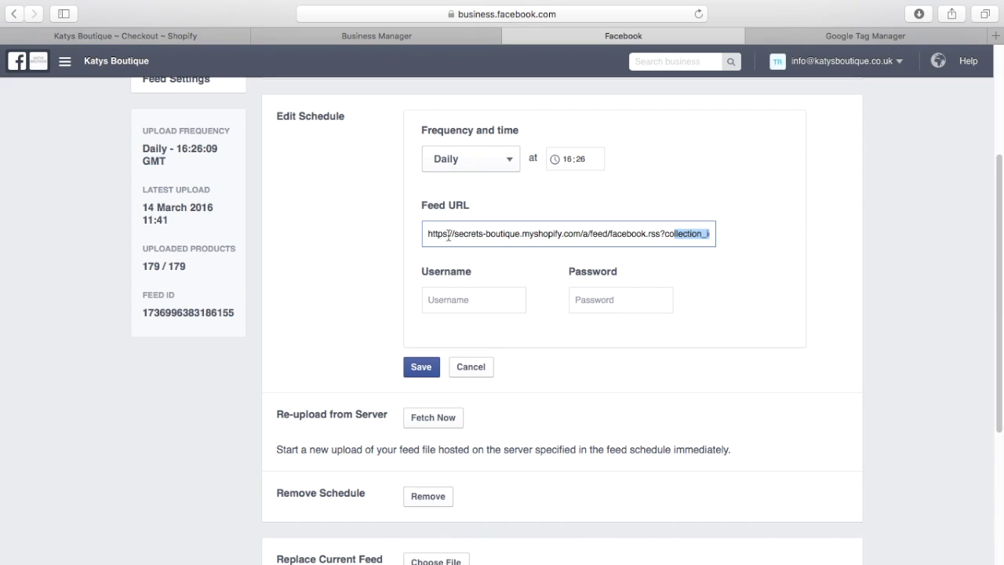
drag(746, 238, 771, 243)
click(136, 46)
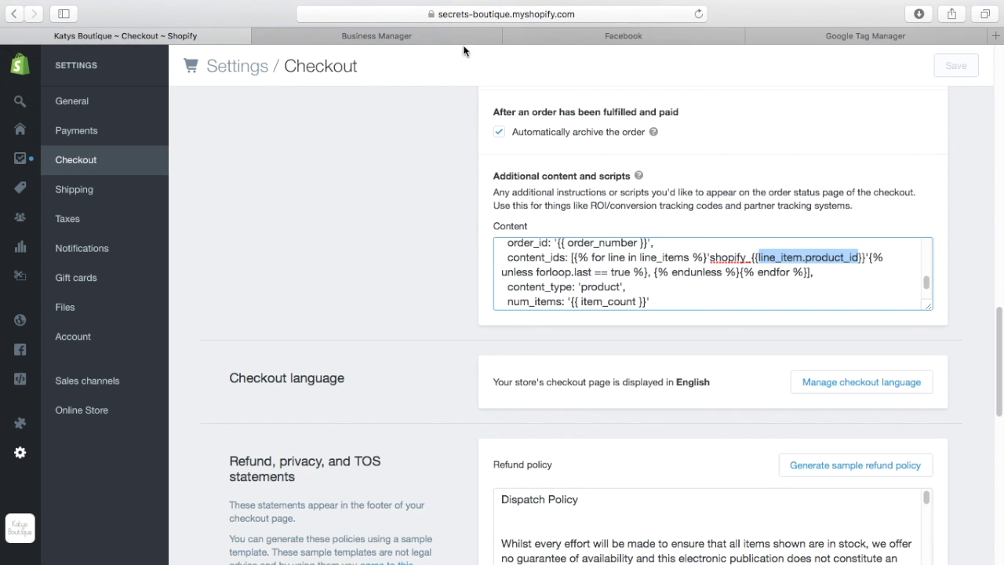
Step: Open the Katys Boutique product catalogue from Business Manager and review the pixel issues under Event sources
click(393, 36)
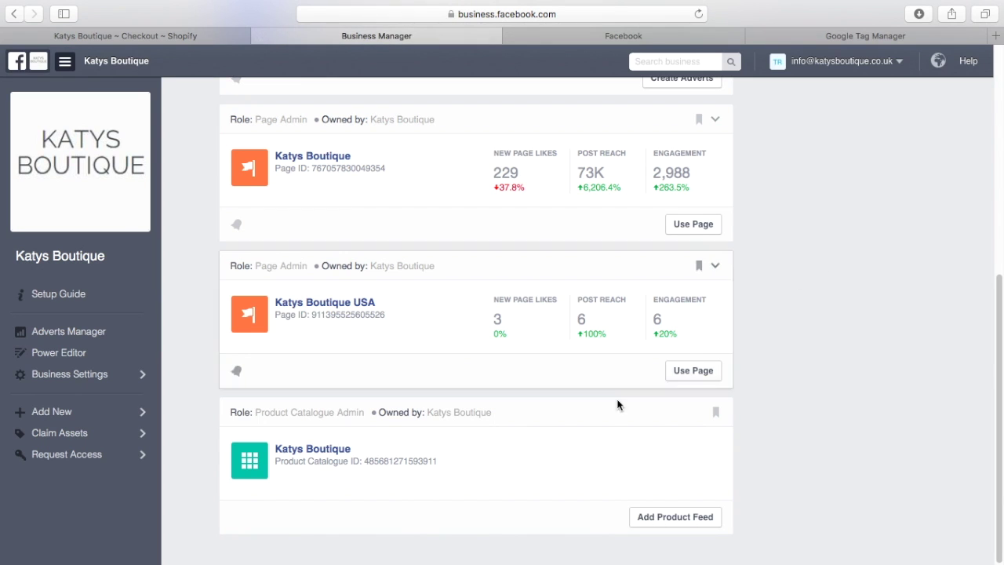
click(307, 452)
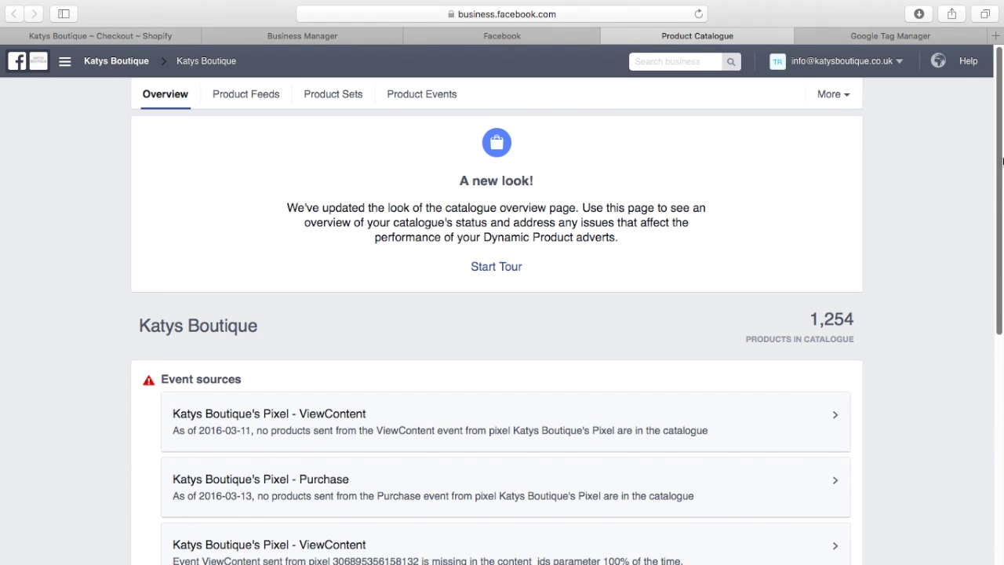
scroll(1002, 161, down, 9)
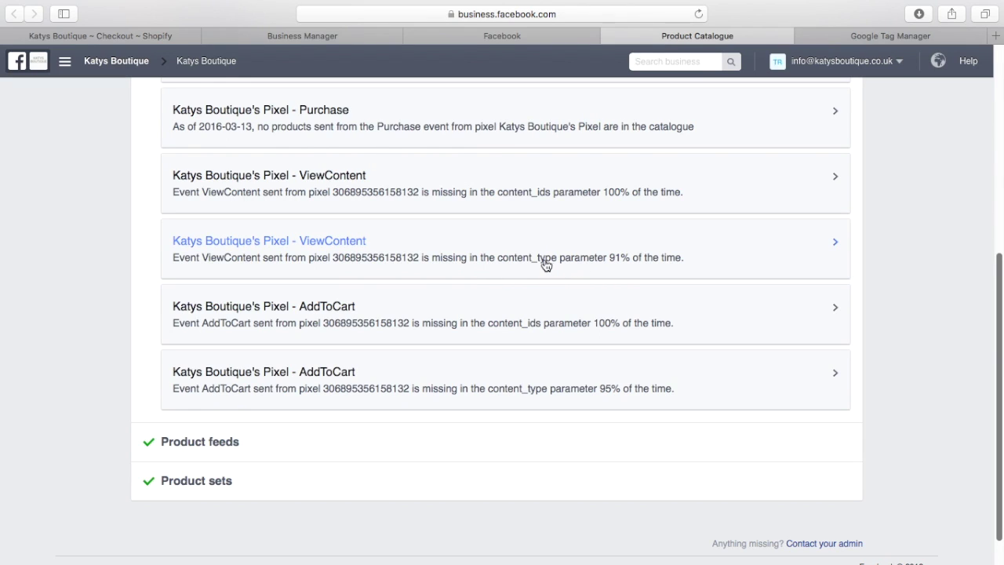
Step: Check the FB Product tag's ViewContent code in Google Tag Manager against the event source issues in the Facebook catalogue overview
click(841, 37)
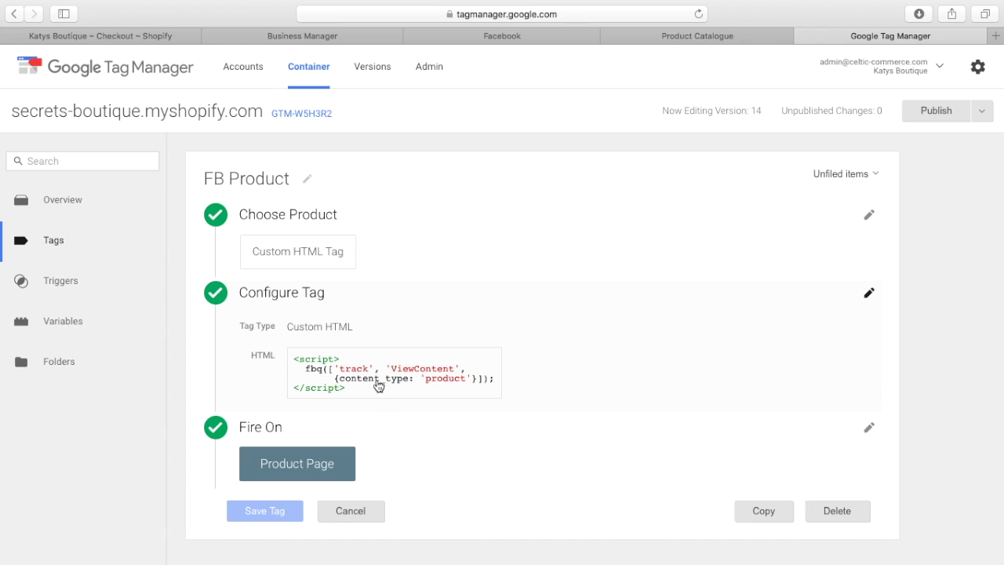
click(666, 36)
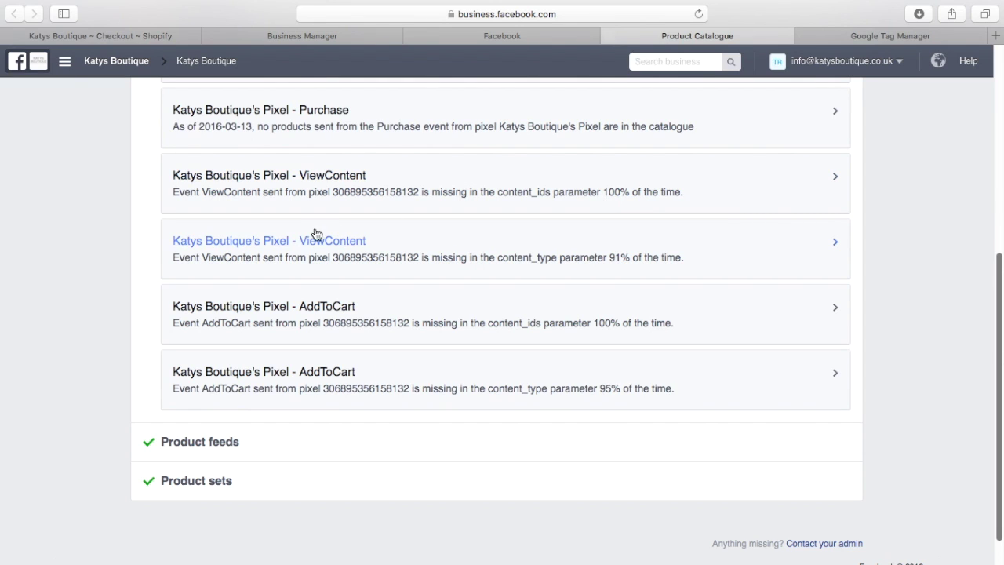
scroll(1001, 306, up, 10)
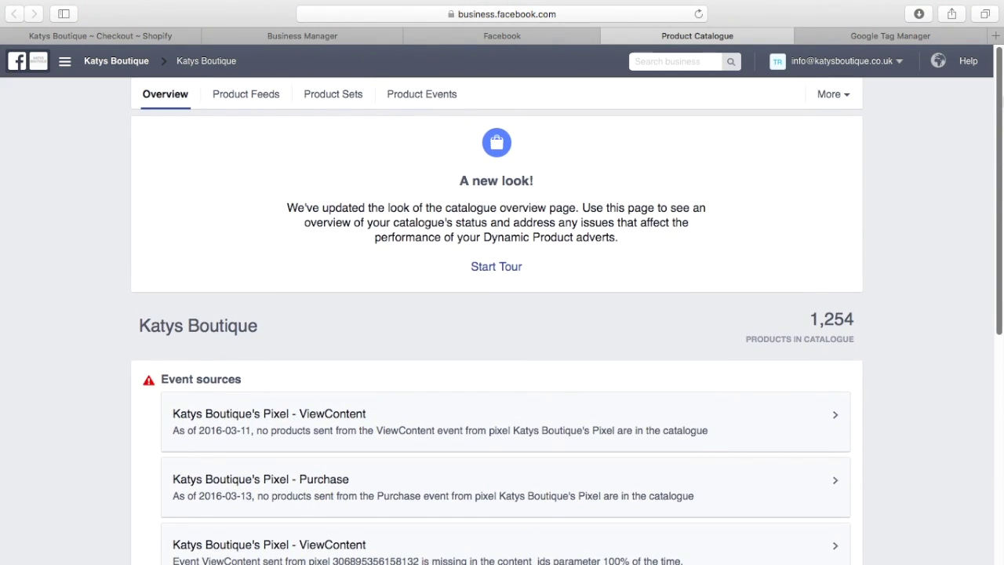
Step: Open the Katys Boutique catalogue's product sets and look through the list of sets
click(324, 95)
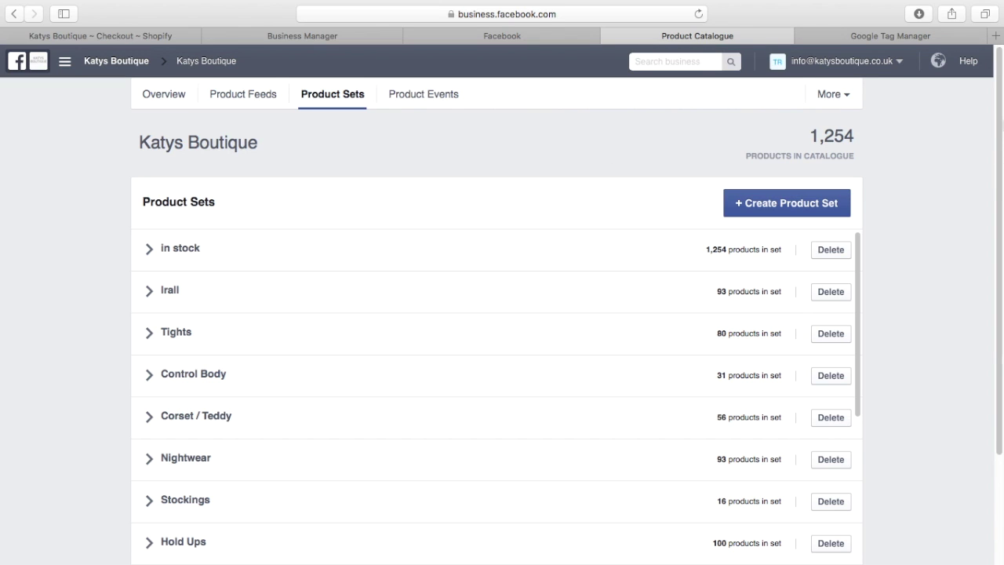
scroll(497, 321, down, 3)
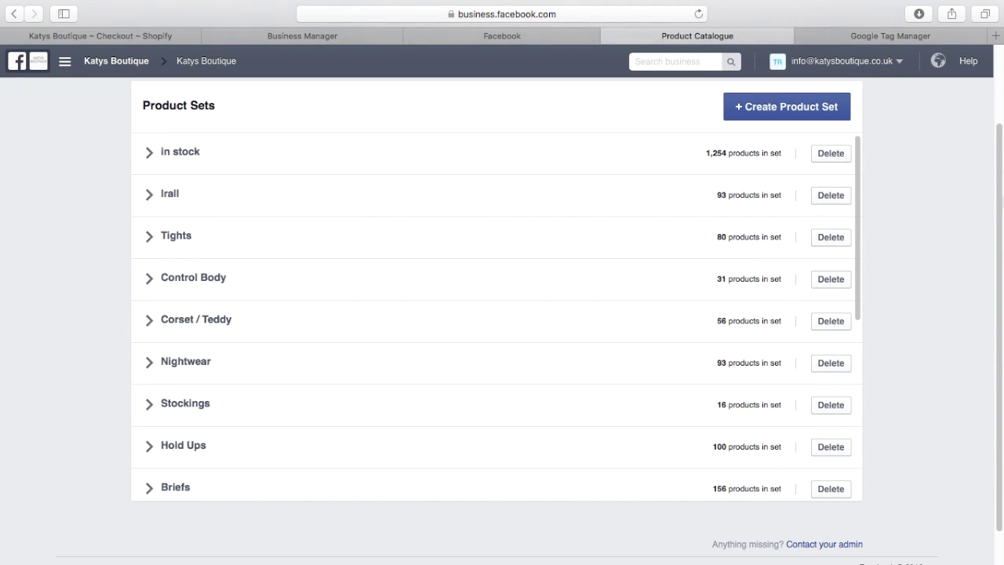
scroll(318, 174, up, 2)
scroll(318, 173, down, 3)
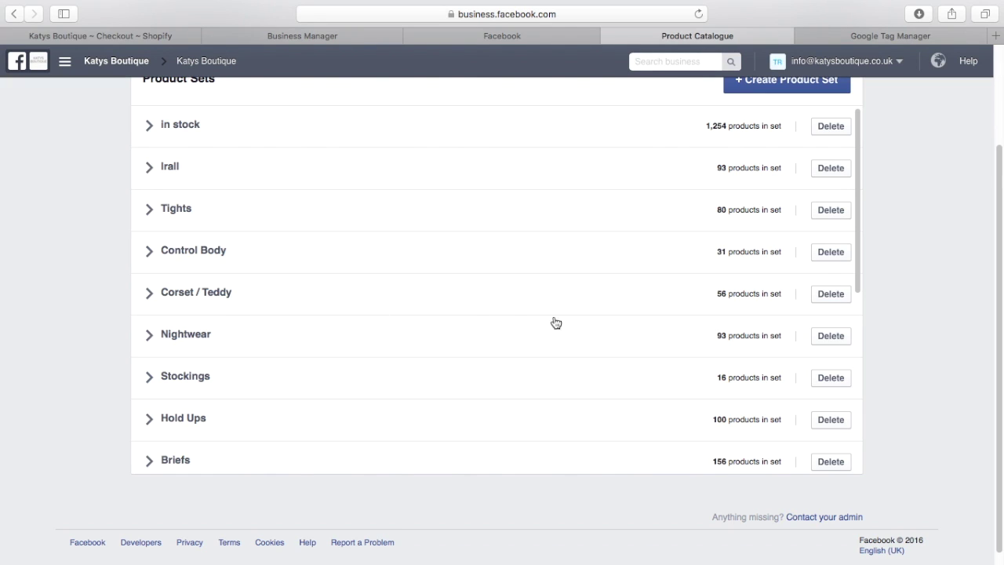
scroll(1000, 333, up, 3)
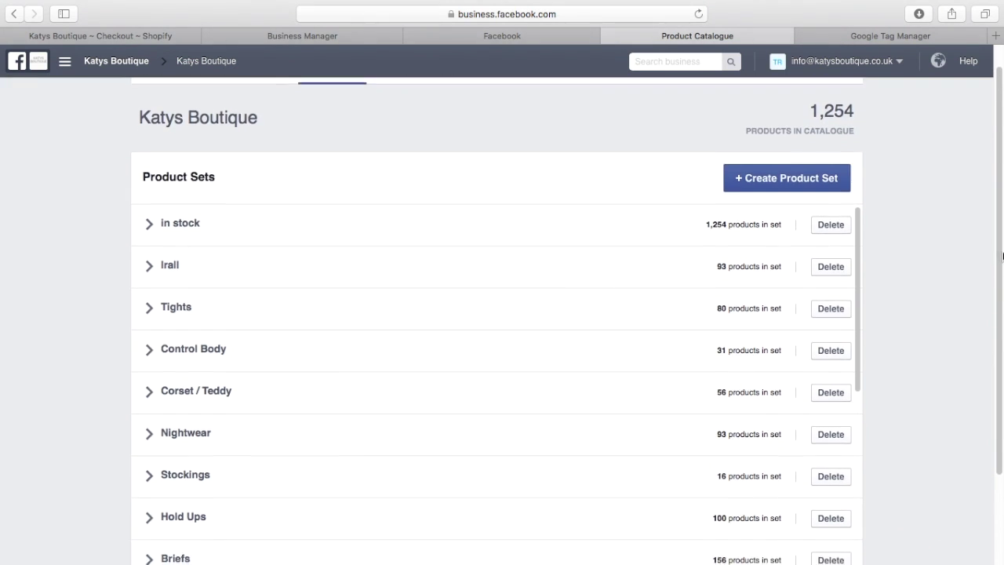
scroll(1001, 333, down, 4)
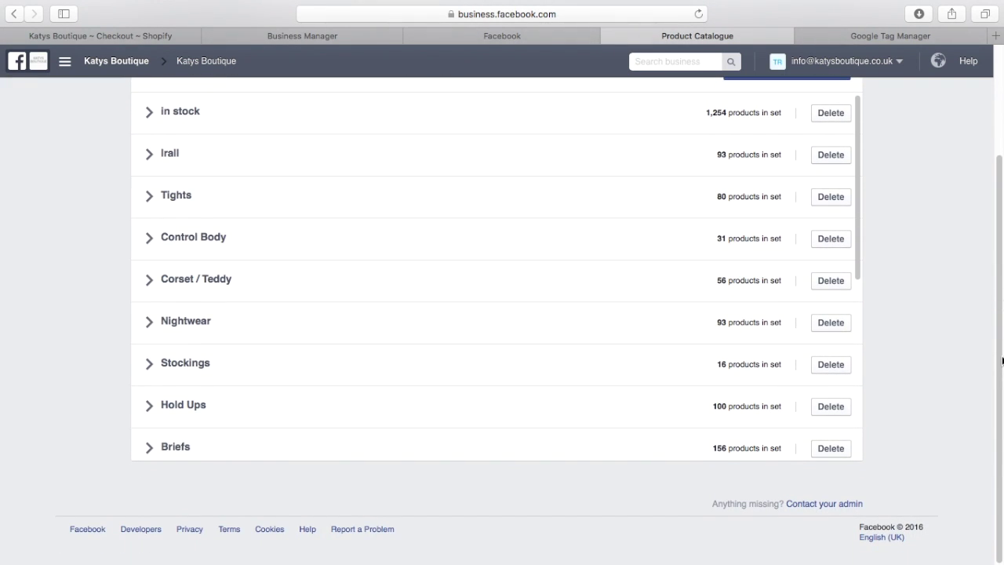
scroll(1001, 368, up, 4)
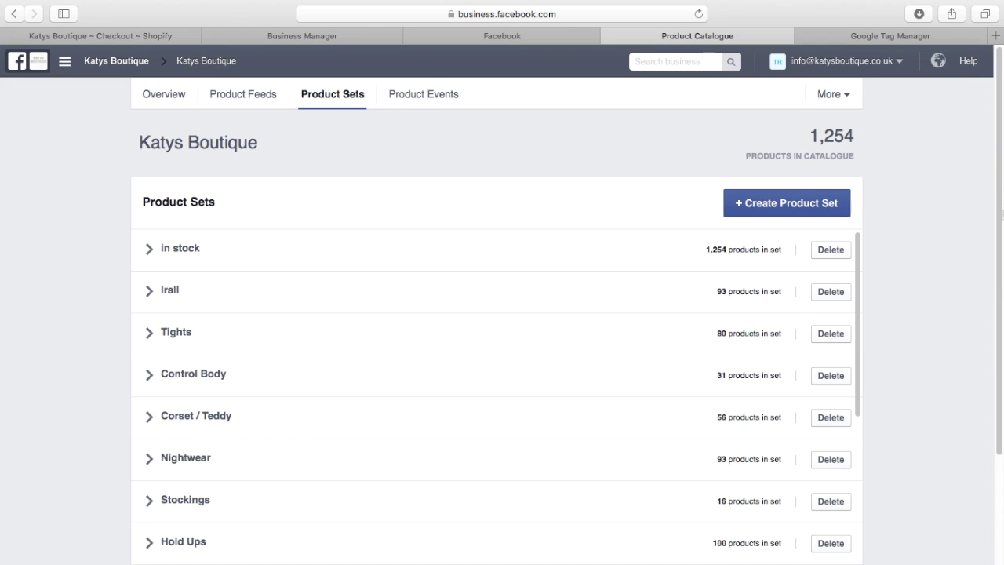